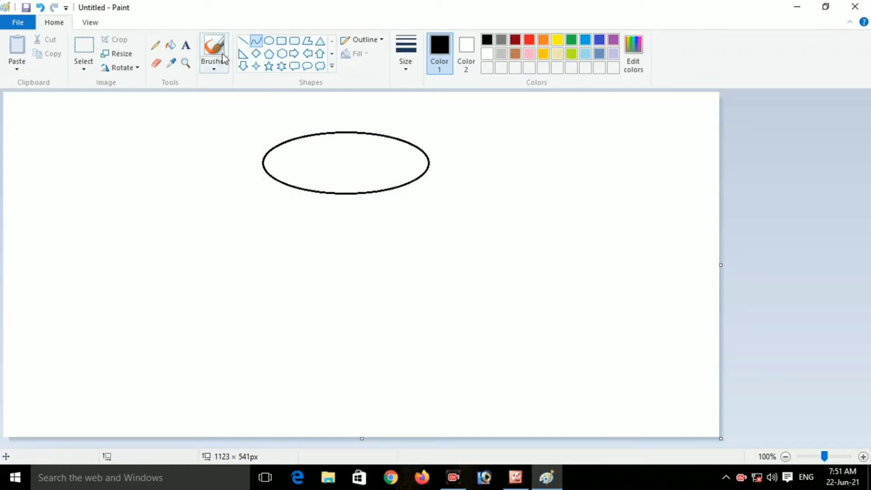
# - Draw the cup's left side as a curve about 100 × 205 px from the rim's left end, bowing it outward toward the base
pyautogui.moveTo(264, 164); pyautogui.dragTo(326, 295)
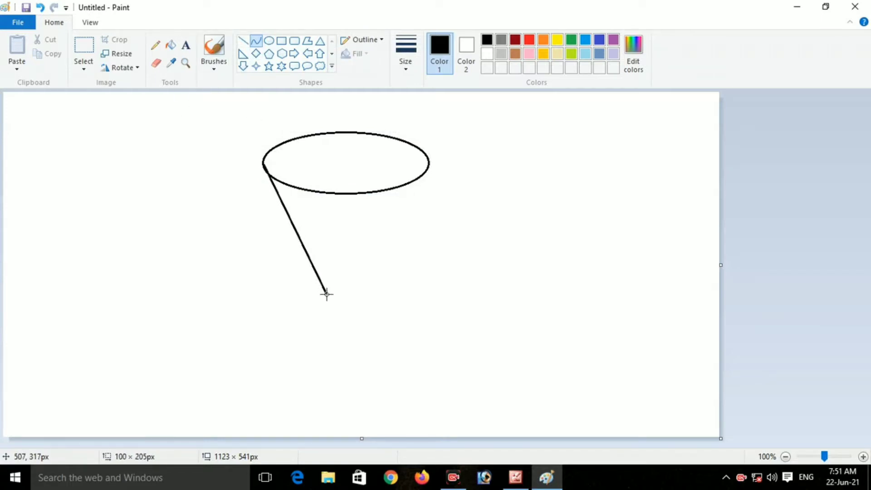
pyautogui.moveTo(305, 252); pyautogui.dragTo(286, 278)
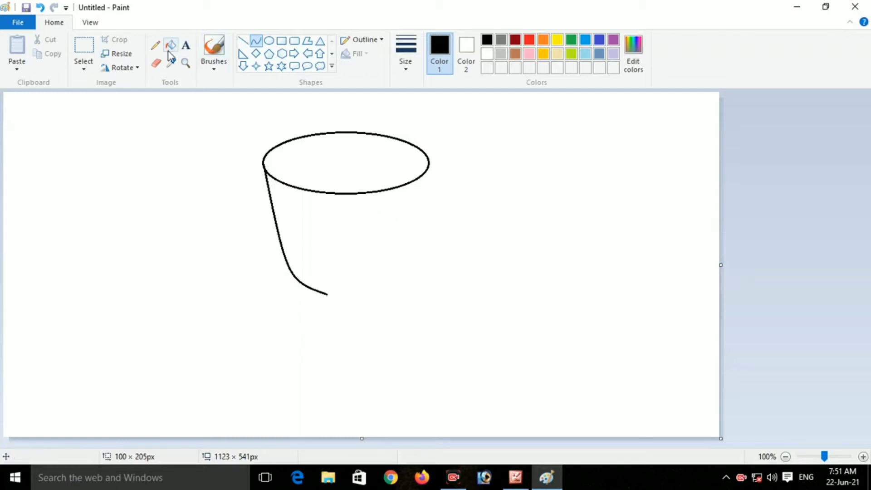
# - Duplicate the cup's left half with a selection about 152 × 287 px, place the copy over the right half and flip it horizontally
pyautogui.click(84, 48)
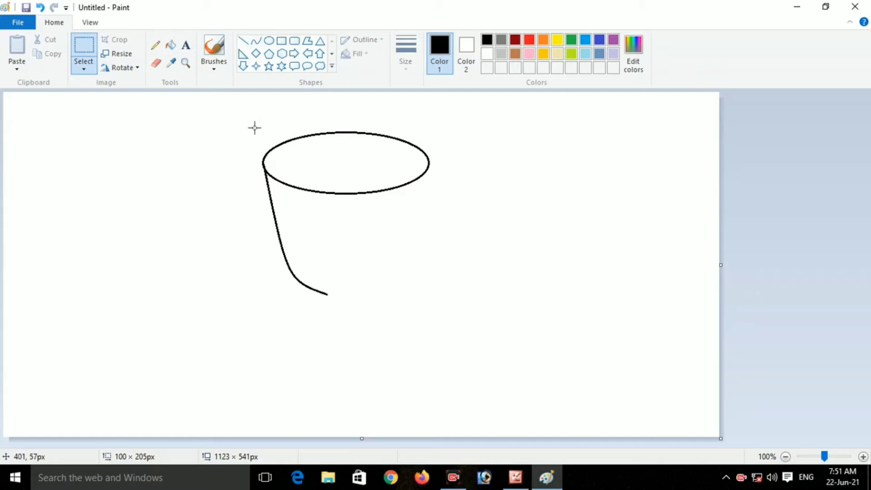
pyautogui.moveTo(253, 129); pyautogui.dragTo(350, 311)
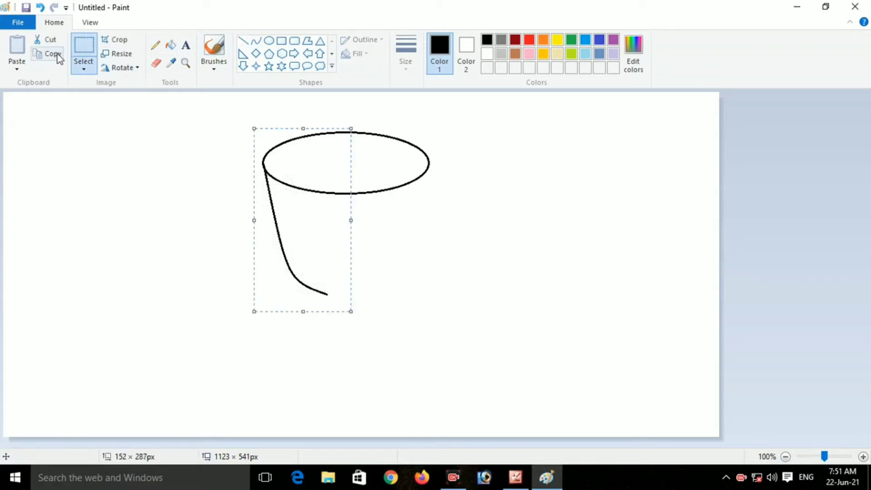
pyautogui.click(17, 47)
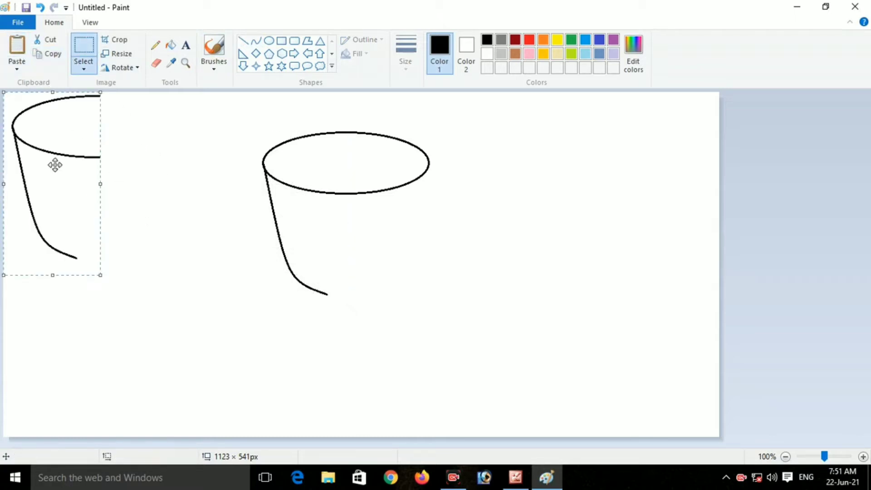
pyautogui.moveTo(55, 164)
pyautogui.mouseDown()
pyautogui.moveTo(332, 220)
pyautogui.moveTo(363, 198)
pyautogui.mouseUp()
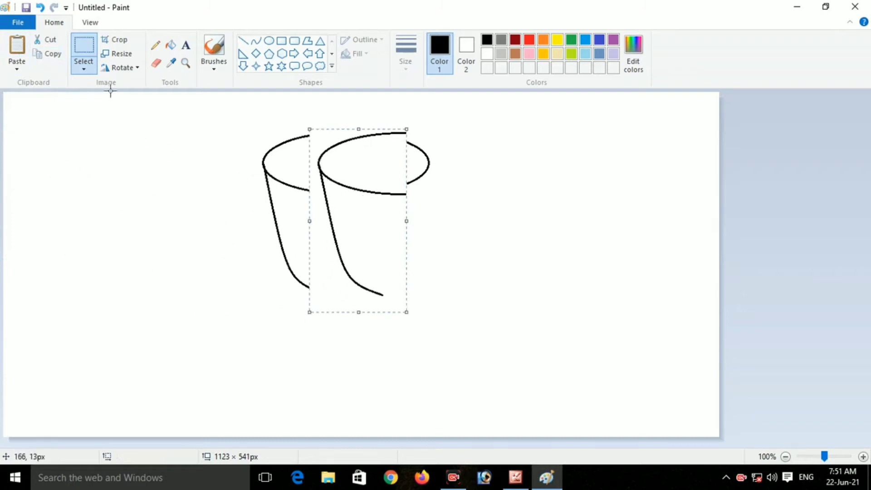
pyautogui.click(126, 72)
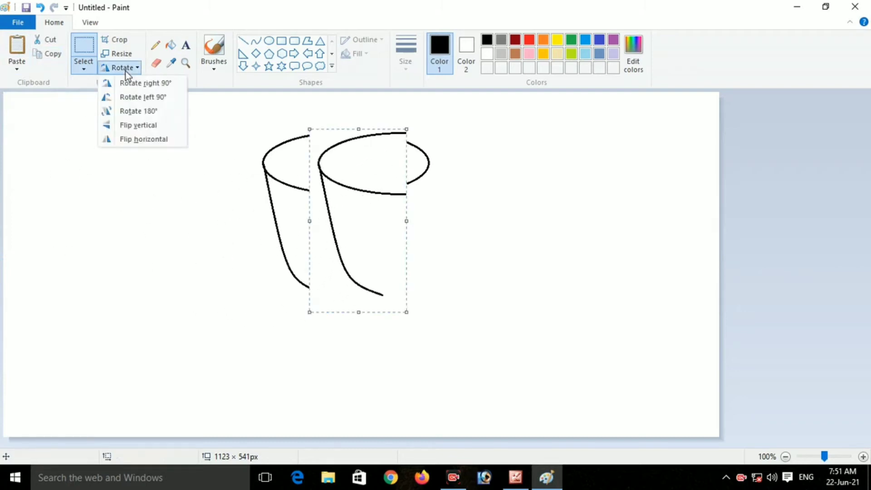
pyautogui.click(133, 139)
# - Shift the mirrored half right and slightly up until its rim continues the left half and widens the cup, leaving a gap at the base
pyautogui.press('Right')
pyautogui.press('Right')
pyautogui.press('Right')
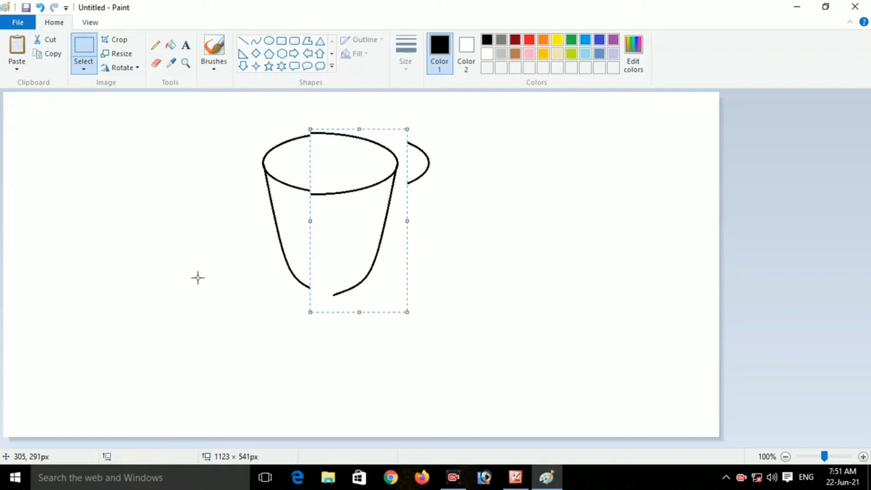
pyautogui.press('Right')
pyautogui.press('Right')
pyautogui.press('Right')
pyautogui.press('Right')
pyautogui.press('Right')
pyautogui.press('Right')
pyautogui.press('Right')
pyautogui.press('Right')
pyautogui.press('Right')
pyautogui.press('Right')
pyautogui.press('Right')
pyautogui.press('Right')
pyautogui.press('Right')
pyautogui.press('Right')
pyautogui.press('Right')
pyautogui.press('Right')
pyautogui.press('Right')
pyautogui.press('Right')
pyautogui.press('Right')
pyautogui.press('Right')
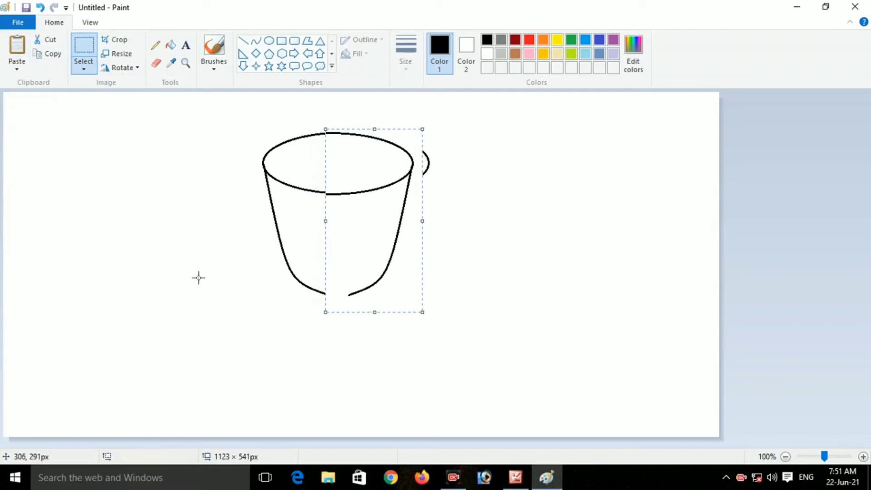
pyautogui.press('Right')
pyautogui.press('Right')
pyautogui.press('Right')
pyautogui.press('Right')
pyautogui.press('Right')
pyautogui.press('Right')
pyautogui.press('Right')
pyautogui.press('Right')
pyautogui.press('Right')
pyautogui.press('Right')
pyautogui.press('Right')
pyautogui.press('Right')
pyautogui.press('Right')
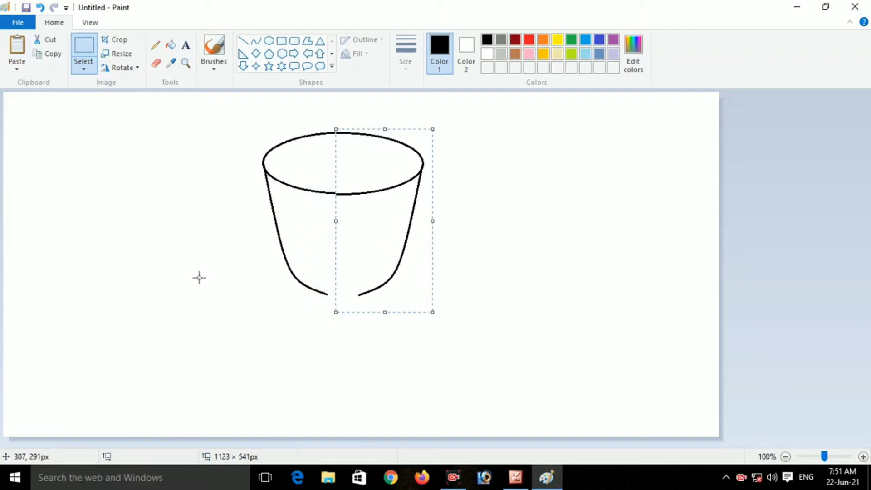
pyautogui.press('Right')
pyautogui.press('Right')
pyautogui.press('Right')
pyautogui.press('Up')
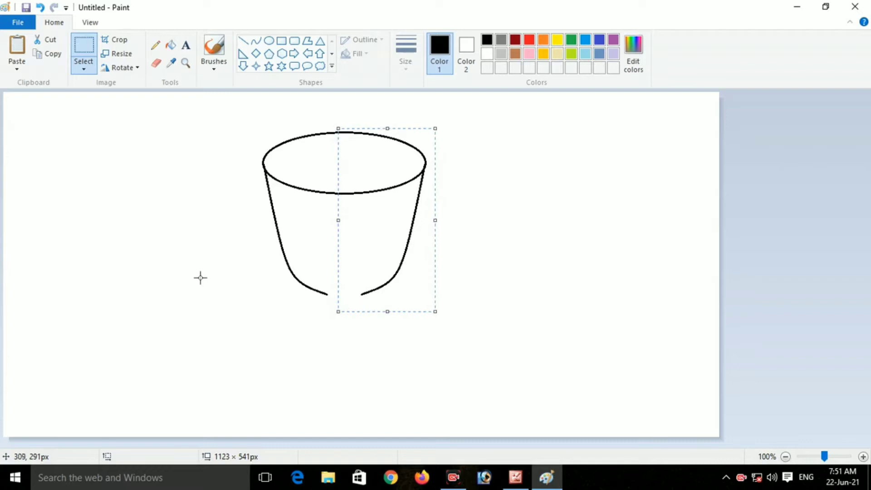
pyautogui.press('Right')
pyautogui.press('Right')
pyautogui.press('Right')
pyautogui.press('Right')
pyautogui.press('Right')
pyautogui.press('Right')
pyautogui.press('Right')
pyautogui.press('Right')
pyautogui.press('Right')
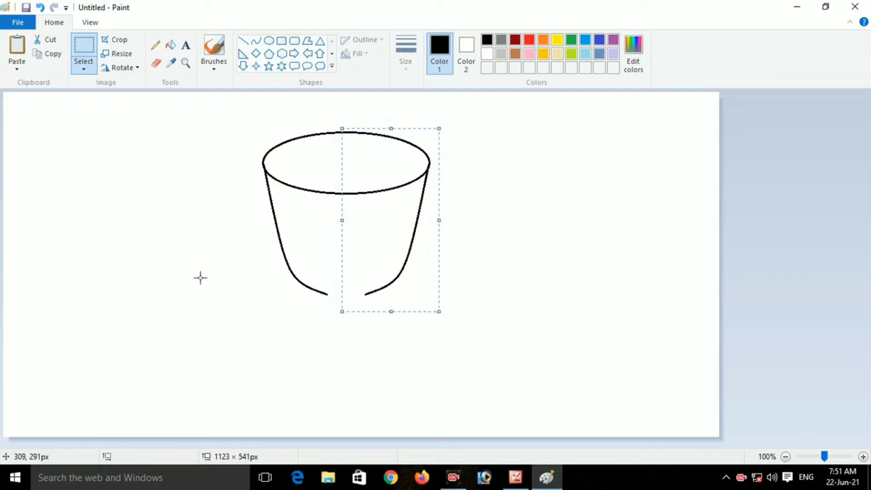
pyautogui.press('Right')
pyautogui.press('Right')
pyautogui.press('Right')
pyautogui.press('Right')
pyautogui.press('Right')
pyautogui.press('Right')
pyautogui.press('Right')
pyautogui.press('Right')
pyautogui.press('Right')
pyautogui.press('Right')
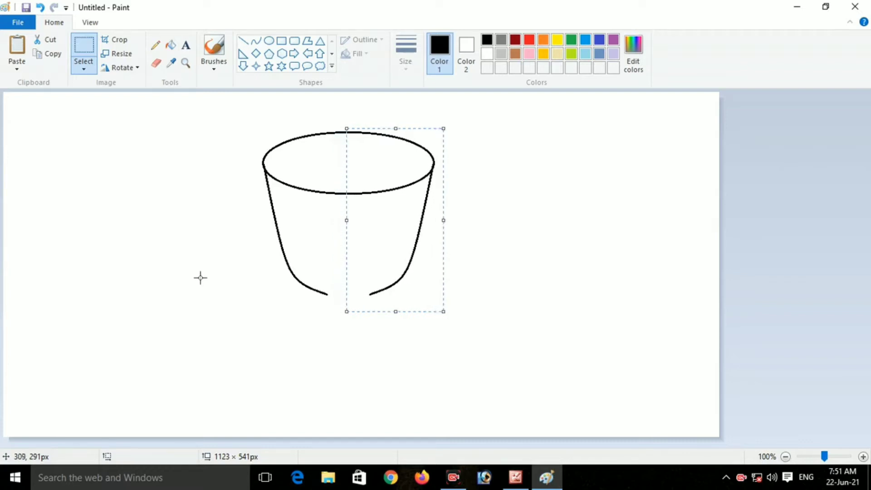
pyautogui.press('Right')
pyautogui.press('Right')
pyautogui.press('Right')
pyautogui.press('Right')
pyautogui.press('Right')
pyautogui.press('Right')
pyautogui.press('Right')
pyautogui.press('Right')
pyautogui.press('Right')
pyautogui.press('Right')
pyautogui.press('Right')
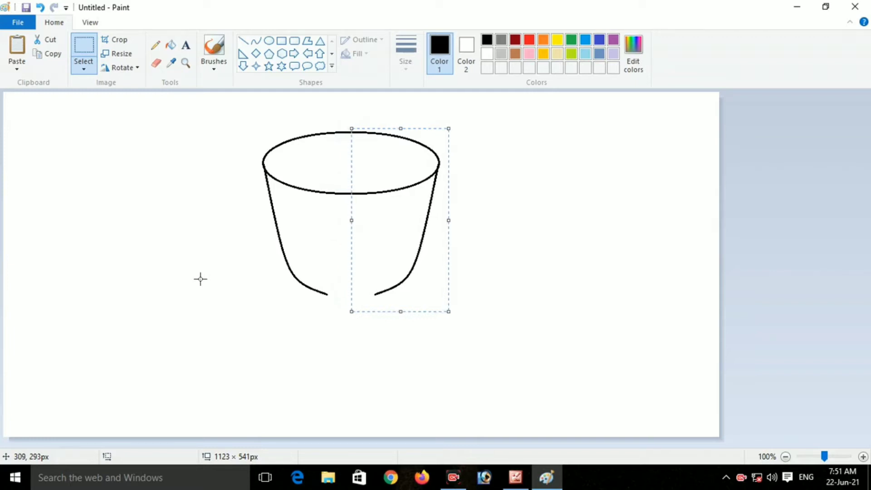
pyautogui.press('Right')
pyautogui.press('Right')
pyautogui.press('Right')
pyautogui.press('Right')
pyautogui.press('Right')
pyautogui.press('Right')
pyautogui.press('Right')
pyautogui.press('Right')
pyautogui.press('Right')
pyautogui.press('Right')
pyautogui.press('Right')
pyautogui.press('Right')
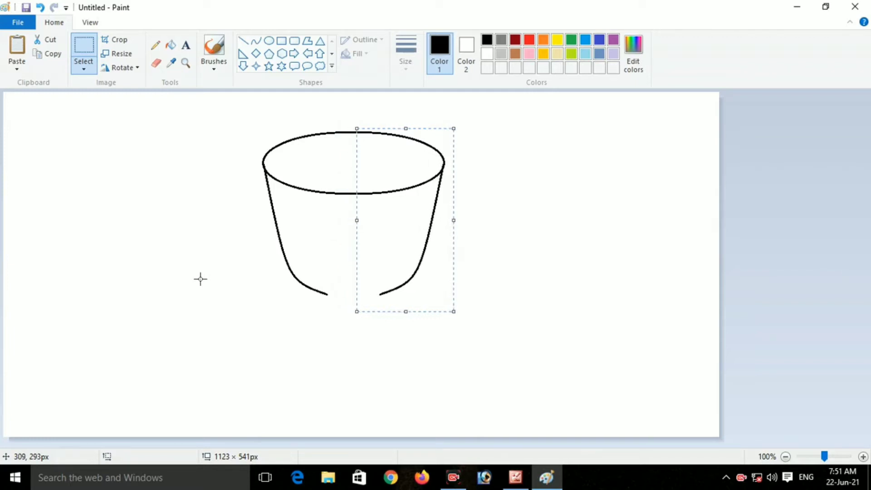
pyautogui.press('Right')
pyautogui.press('Right')
pyautogui.press('Right')
pyautogui.press('Right')
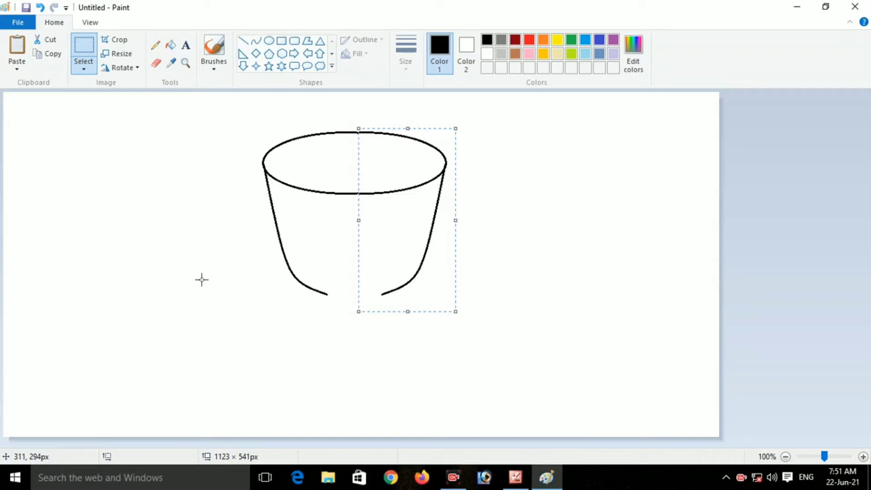
pyautogui.click(541, 214)
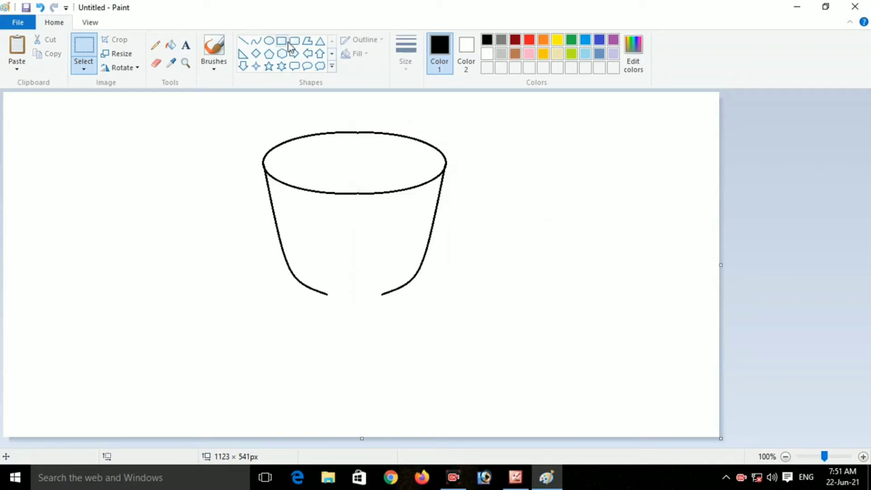
# - Close the gap at the cup's base with a shallow downward-bowed curve about 108 × 9 px
pyautogui.click(257, 41)
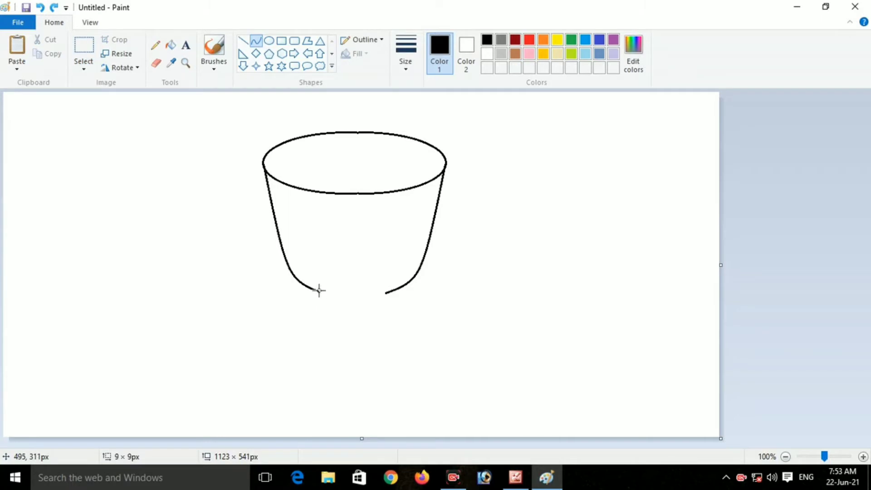
pyautogui.moveTo(319, 291); pyautogui.dragTo(387, 292)
pyautogui.moveTo(347, 290); pyautogui.dragTo(346, 298)
pyautogui.click(346, 298)
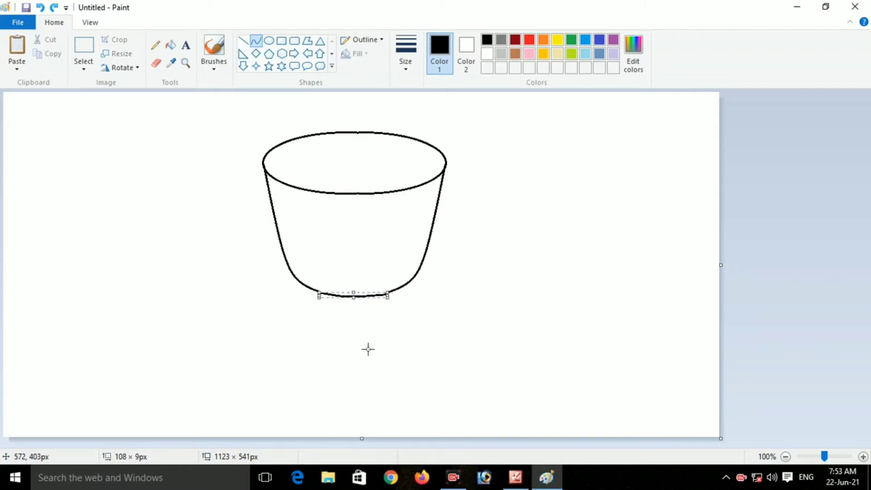
pyautogui.click(707, 358)
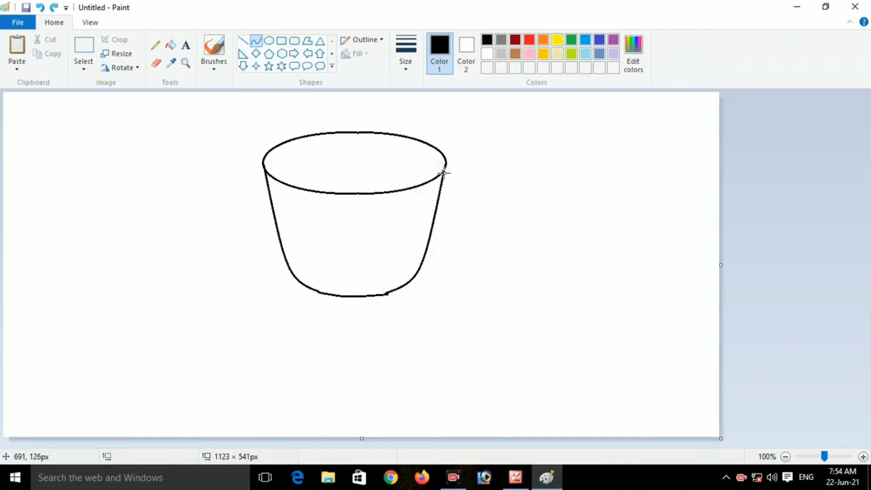
# - Draw the handle's outer outline as a curve along the cup's right side, pulled out up and to the right, about 198 × 173 px
pyautogui.moveTo(443, 175); pyautogui.dragTo(415, 276)
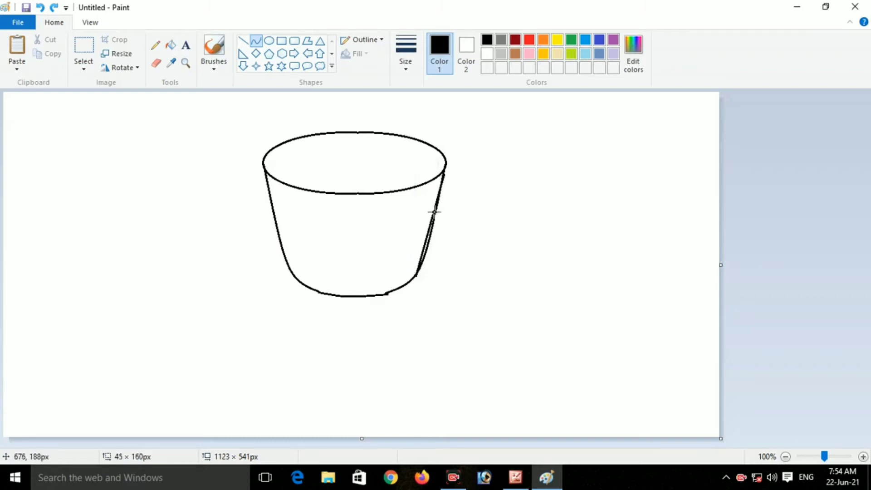
pyautogui.moveTo(434, 211); pyautogui.dragTo(541, 166)
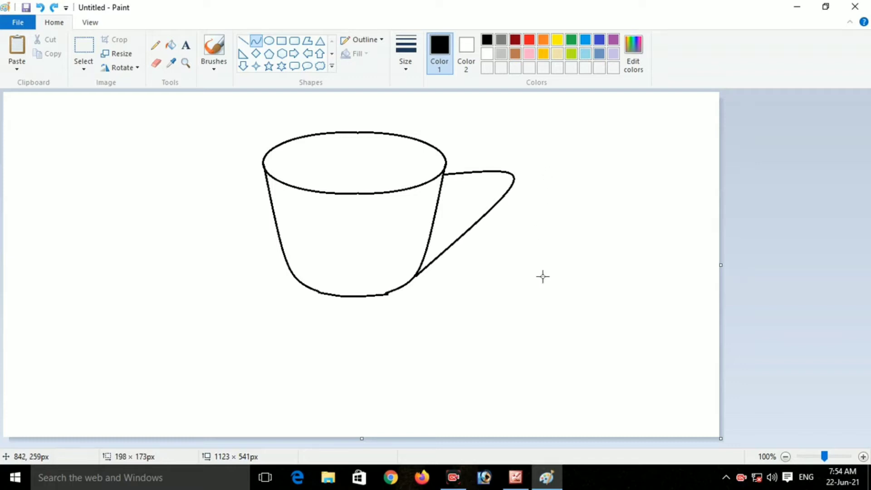
pyautogui.click(812, 220)
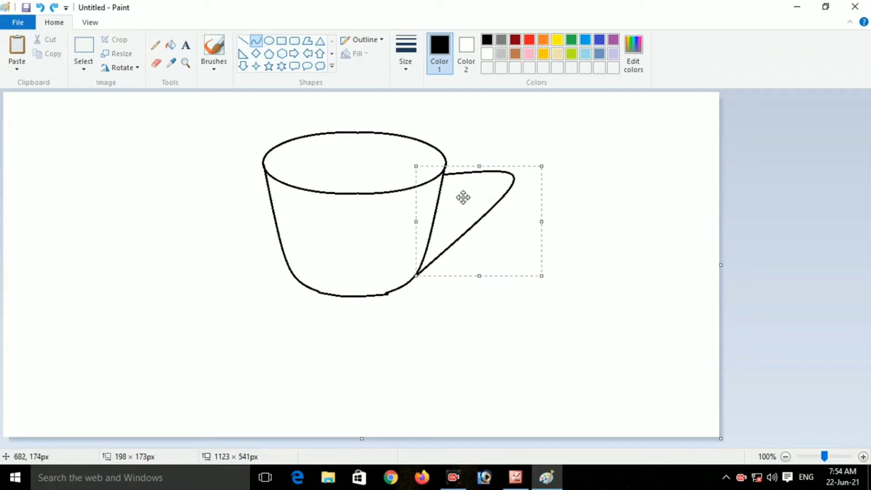
pyautogui.click(610, 155)
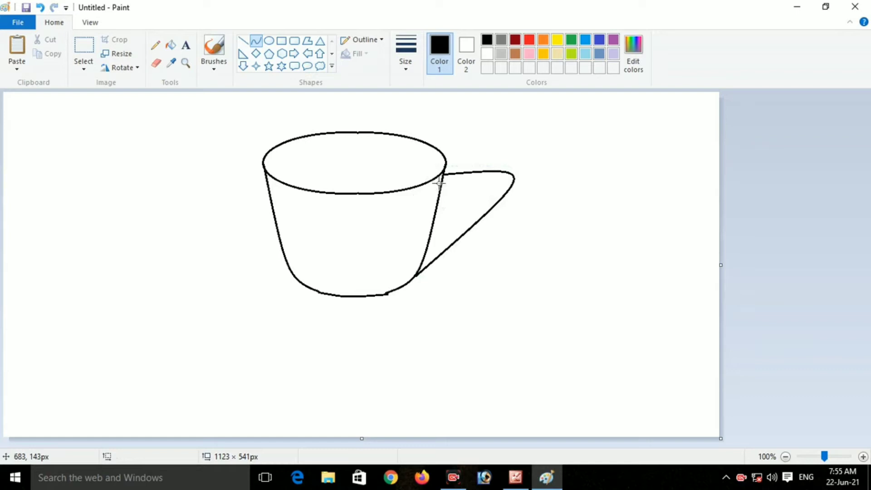
# - Draw the handle's inner outline as a smaller parallel curve about 157 × 136 px inside the outer one
pyautogui.moveTo(441, 181); pyautogui.dragTo(423, 259)
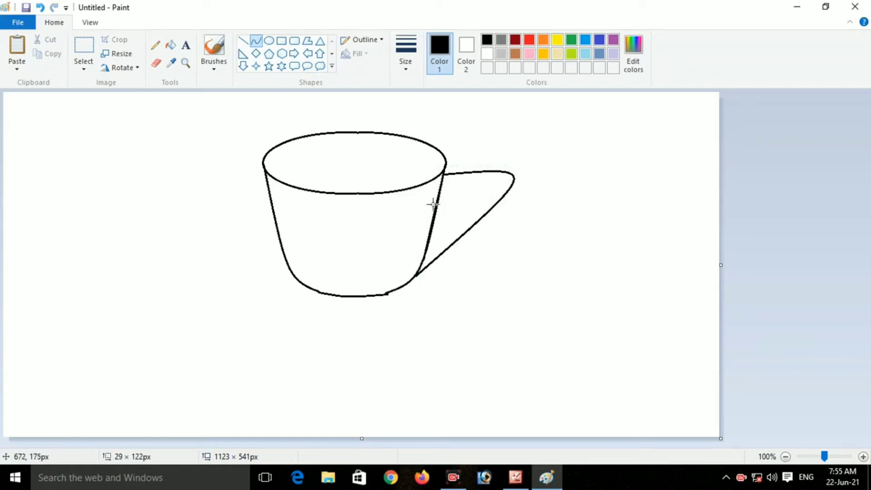
pyautogui.moveTo(433, 204); pyautogui.dragTo(521, 173)
pyautogui.click(758, 244)
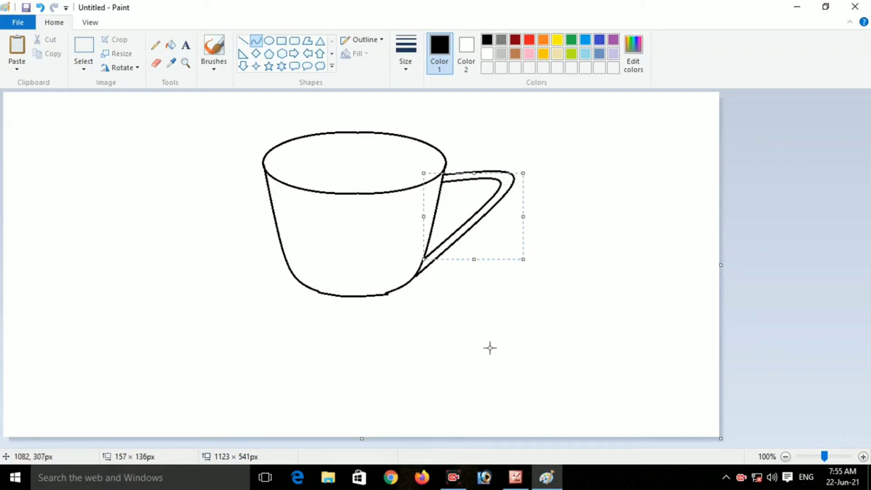
pyautogui.click(588, 369)
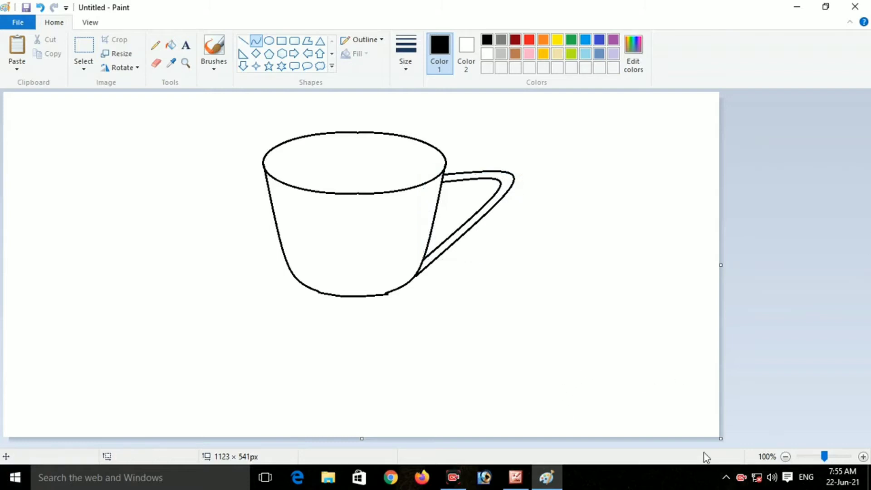
# - Draw a saucer ellipse about 442 × 228 px overlapping the cup's base and shift it left to center it under the cup
pyautogui.click(268, 41)
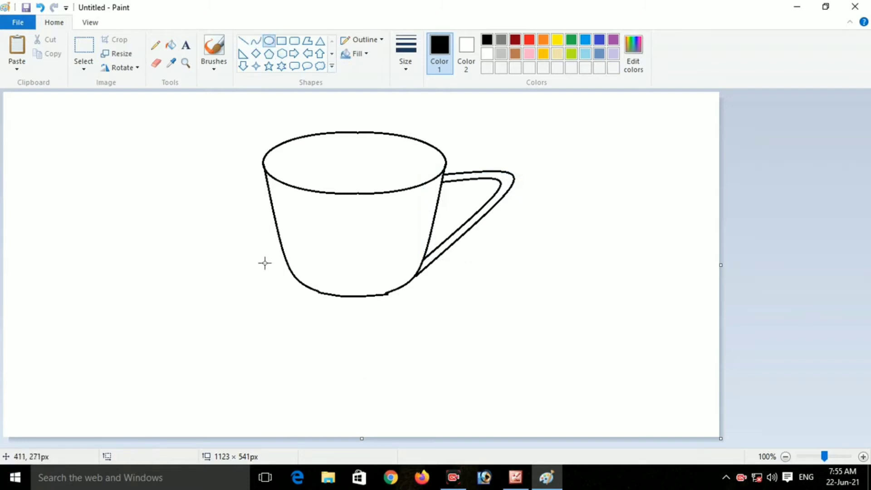
pyautogui.moveTo(259, 248); pyautogui.dragTo(540, 393)
pyautogui.press('Left')
pyautogui.press('Left')
pyautogui.press('Left')
pyautogui.press('Left')
pyautogui.press('Left')
pyautogui.press('Left')
pyautogui.press('Left')
pyautogui.press('Left')
pyautogui.press('Left')
pyautogui.press('Left')
pyautogui.press('Left')
pyautogui.press('Left')
pyautogui.press('Left')
pyautogui.press('Left')
pyautogui.press('Left')
pyautogui.press('Left')
pyautogui.press('Left')
pyautogui.press('Left')
pyautogui.press('Left')
pyautogui.press('Left')
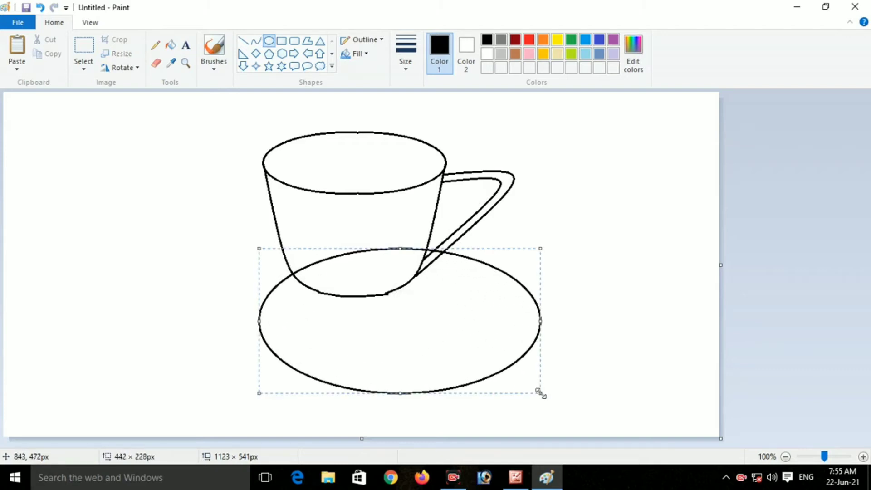
pyautogui.press('Left')
pyautogui.press('Left')
pyautogui.press('Left')
pyautogui.press('Left')
pyautogui.press('Left')
pyautogui.press('Left')
pyautogui.press('Left')
pyautogui.press('Left')
pyautogui.press('Left')
pyautogui.press('Left')
pyautogui.press('Left')
pyautogui.press('Left')
pyautogui.press('Left')
pyautogui.press('Left')
pyautogui.press('Left')
pyautogui.press('Left')
pyautogui.press('Left')
pyautogui.press('Left')
pyautogui.press('Left')
pyautogui.press('Left')
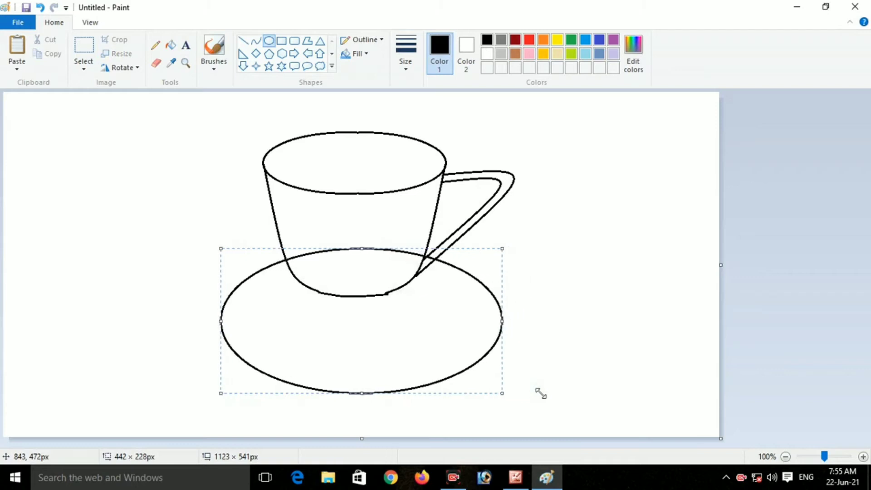
# - Move the selected saucer ellipse up so the cup's base sits near its middle
pyautogui.press('Up')
pyautogui.press('Up')
pyautogui.press('Up')
pyautogui.press('Up')
pyautogui.press('Up')
pyautogui.press('Up')
pyautogui.press('Up')
pyautogui.press('Up')
pyautogui.press('Up')
pyautogui.press('Up')
pyautogui.press('Up')
pyautogui.press('Up')
pyautogui.press('Up')
pyautogui.press('Up')
pyautogui.press('Up')
pyautogui.press('Up')
pyautogui.press('Up')
pyautogui.press('Up')
pyautogui.press('Up')
pyautogui.press('Up')
pyautogui.press('Up')
pyautogui.press('Up')
pyautogui.press('Up')
pyautogui.press('Up')
pyautogui.press('Up')
pyautogui.press('Up')
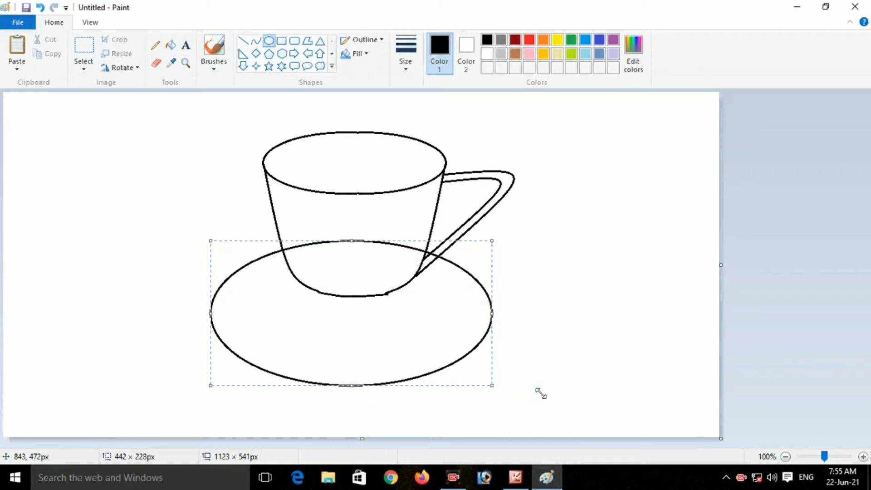
pyautogui.press('Up')
pyautogui.press('Up')
pyautogui.press('Up')
pyautogui.press('Up')
pyautogui.press('Up')
pyautogui.press('Up')
pyautogui.press('Up')
pyautogui.press('Up')
pyautogui.press('Up')
pyautogui.press('Up')
pyautogui.press('Up')
pyautogui.press('Up')
pyautogui.press('Up')
pyautogui.press('Up')
pyautogui.press('Up')
pyautogui.press('Up')
pyautogui.press('Up')
pyautogui.press('Up')
pyautogui.press('Up')
pyautogui.press('Up')
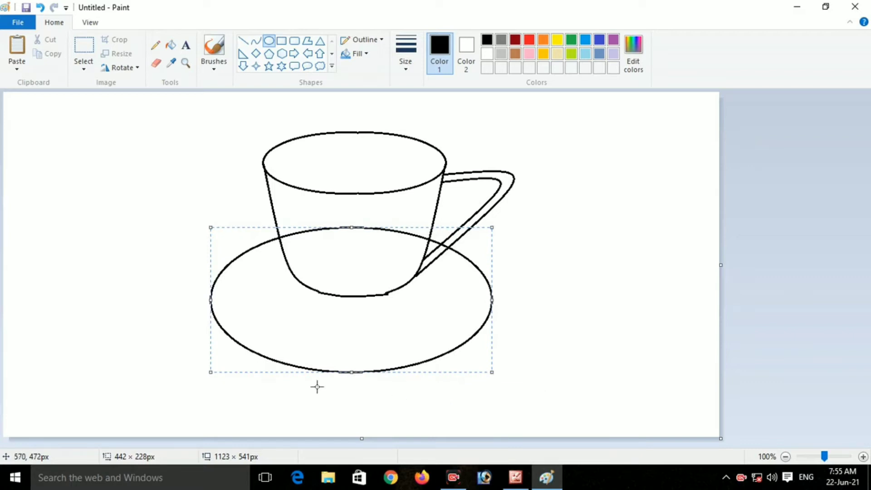
# - Stretch the saucer ellipse downward to about 442 × 239 px and nudge it slightly up
pyautogui.moveTo(352, 374); pyautogui.dragTo(351, 381)
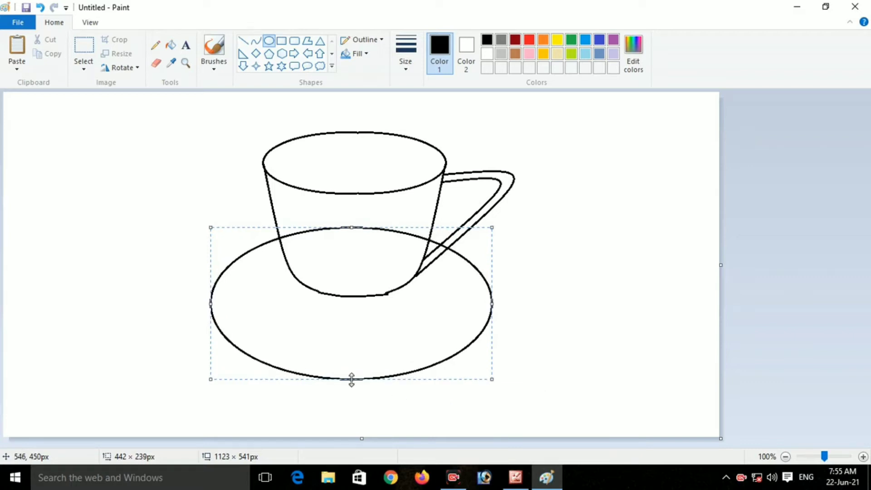
pyautogui.press('Up')
pyautogui.press('Up')
pyautogui.press('Up')
pyautogui.press('Up')
pyautogui.press('Up')
pyautogui.press('Up')
pyautogui.press('Up')
pyautogui.press('Up')
pyautogui.press('Up')
pyautogui.press('Up')
pyautogui.press('Up')
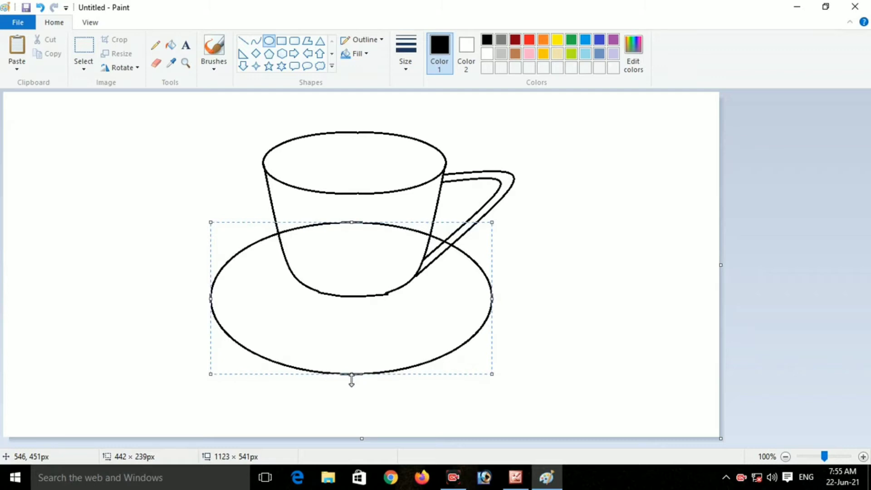
# - Resize the saucer ellipse to about 397 × 261 px, center it under the cup with small left and downward shifts, and deselect it
pyautogui.moveTo(492, 300); pyautogui.dragTo(472, 303)
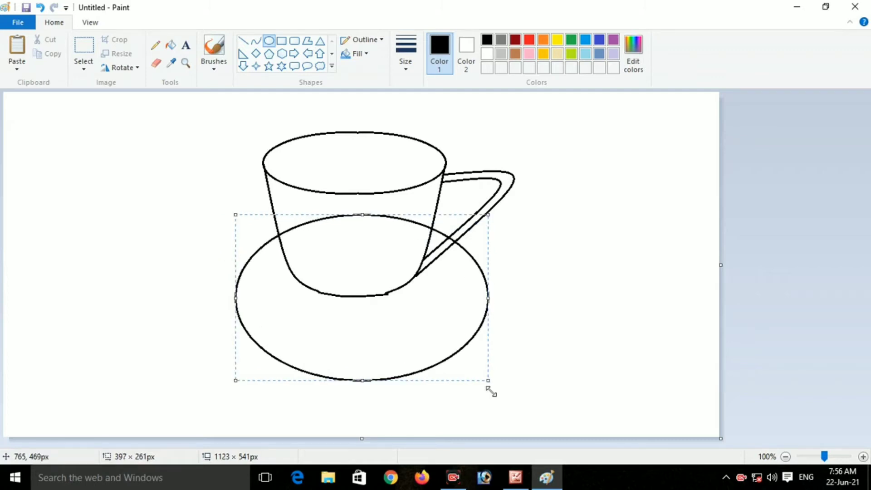
pyautogui.press('Left')
pyautogui.press('Left')
pyautogui.press('Left')
pyautogui.press('Left')
pyautogui.press('Left')
pyautogui.press('Left')
pyautogui.press('Left')
pyautogui.press('Left')
pyautogui.press('Left')
pyautogui.press('Left')
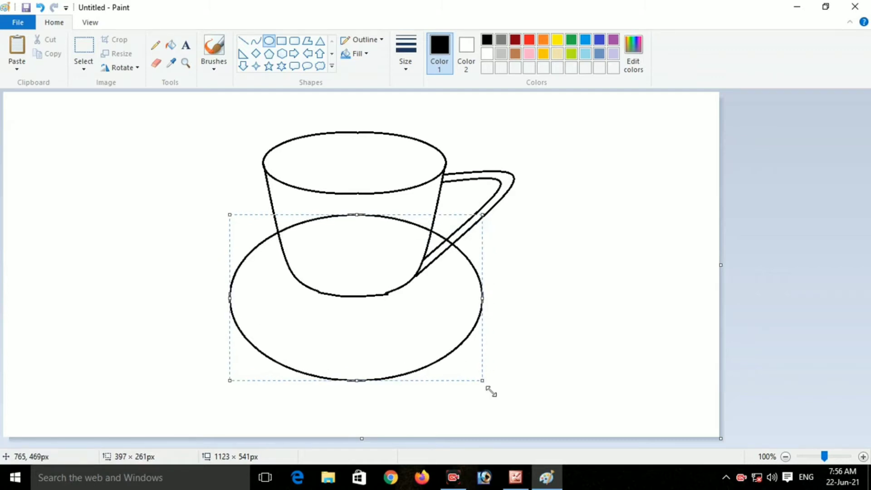
pyautogui.press('Left')
pyautogui.press('Left')
pyautogui.press('Left')
pyautogui.press('Down')
pyautogui.press('Down')
pyautogui.press('Down')
pyautogui.press('Down')
pyautogui.press('Down')
pyautogui.press('Down')
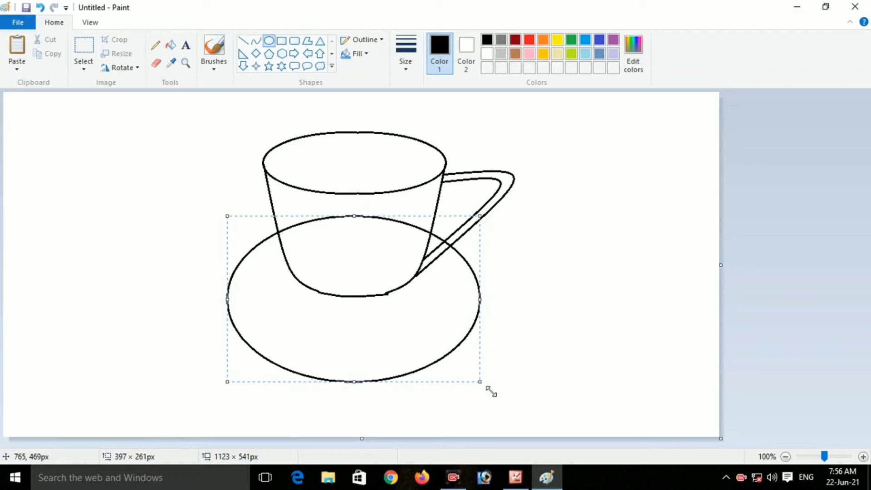
pyautogui.click(546, 364)
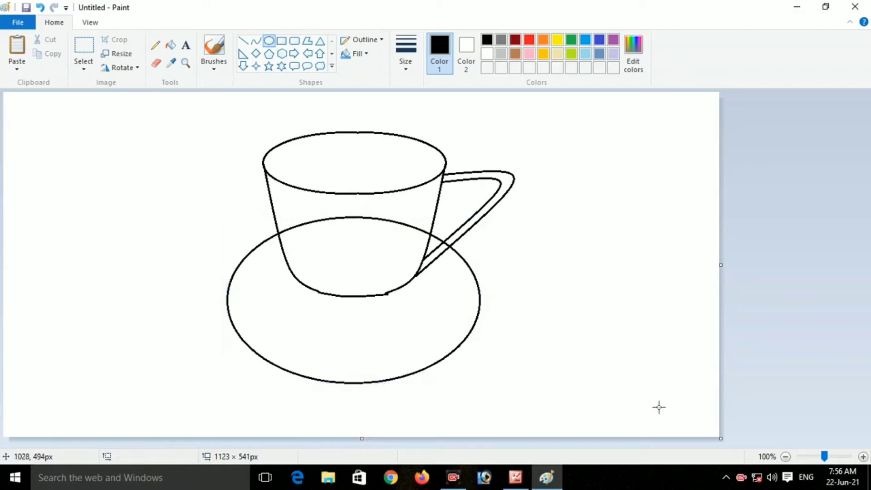
# - Draw the saucer's foot as a downward-bowed curve about 170 px wide below the saucer's lower edge
pyautogui.click(256, 41)
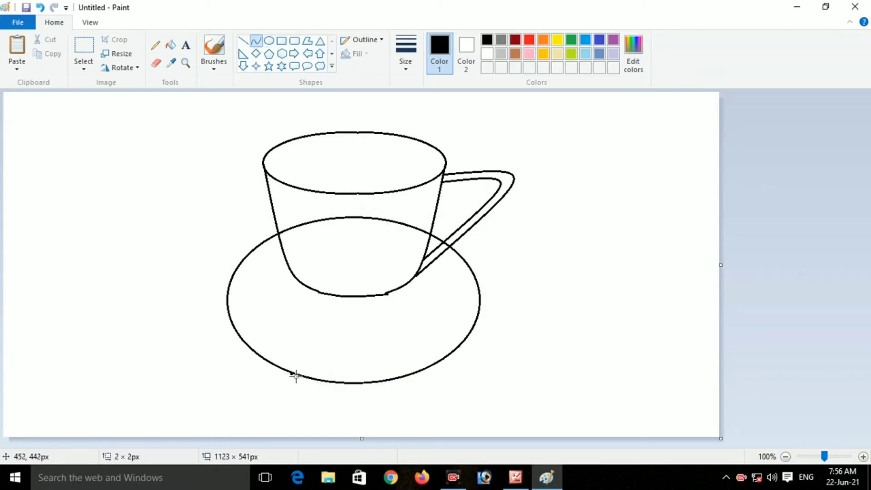
pyautogui.moveTo(296, 376); pyautogui.dragTo(395, 377)
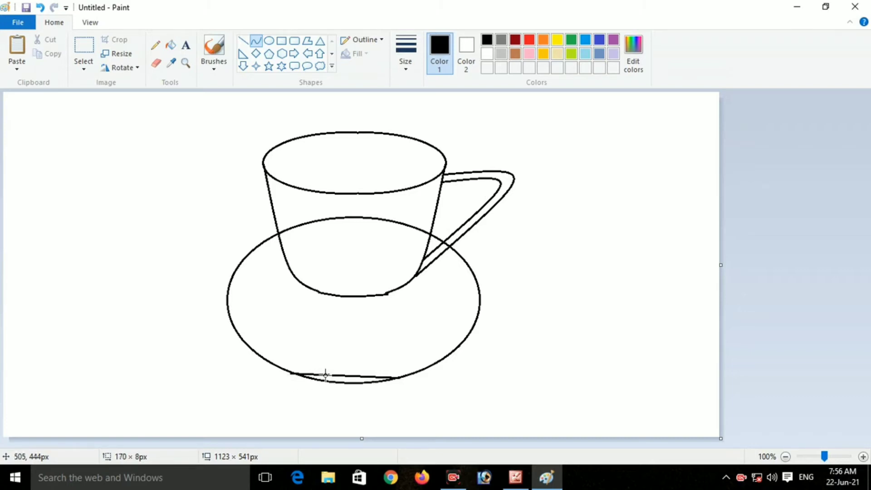
pyautogui.moveTo(319, 374); pyautogui.dragTo(369, 401)
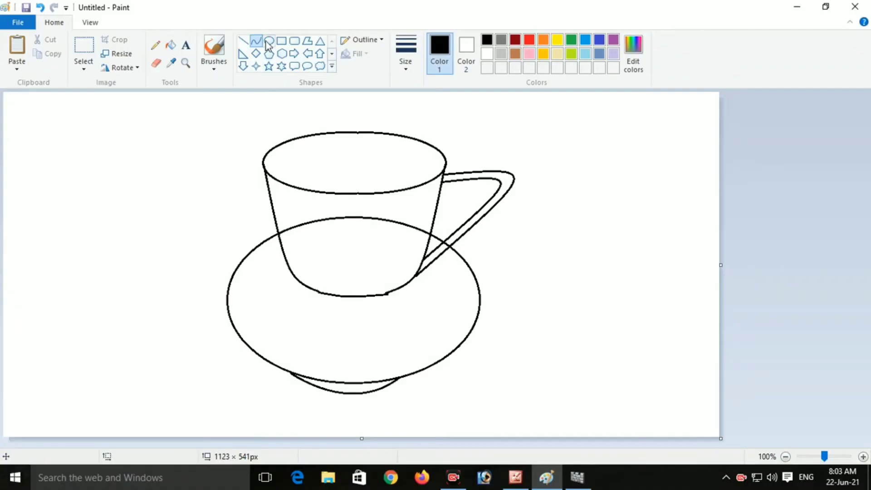
# - Draw an inner saucer ellipse about 235 × 67 px around the cup's base and move it slightly up
pyautogui.click(268, 42)
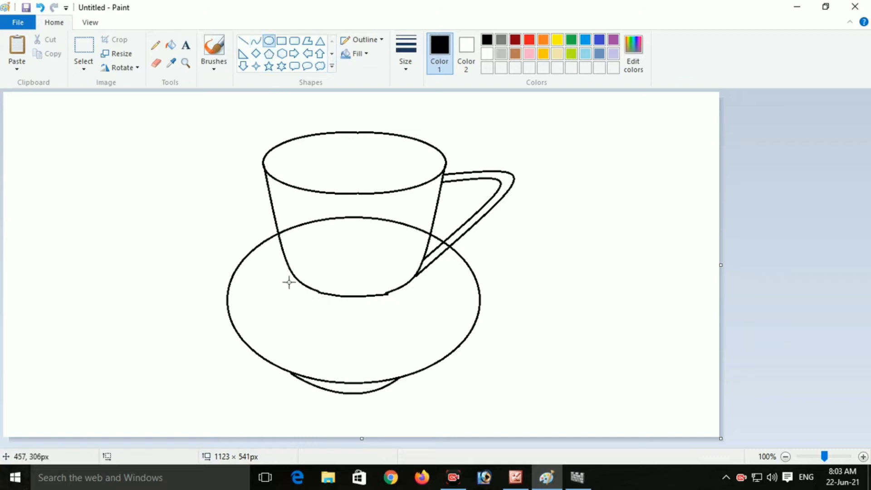
pyautogui.moveTo(286, 278); pyautogui.dragTo(437, 318)
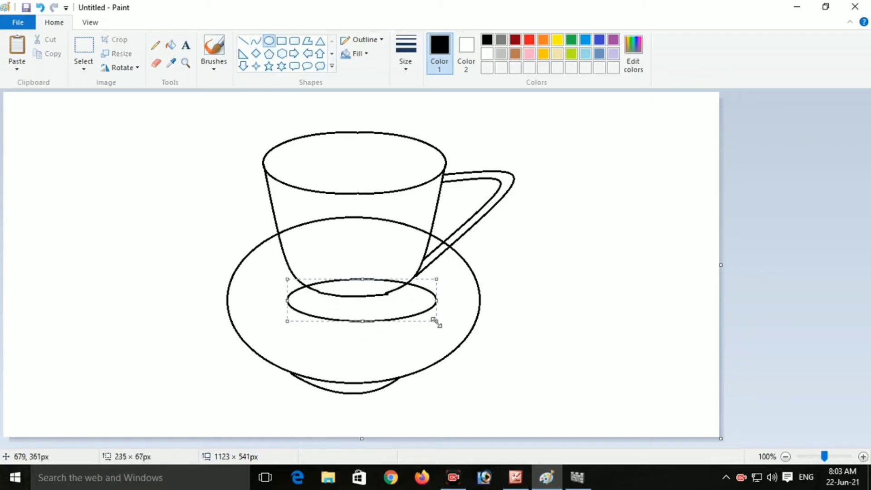
pyautogui.press('Up')
pyautogui.press('Up')
pyautogui.press('Up')
pyautogui.press('Up')
pyautogui.press('Up')
pyautogui.press('Up')
pyautogui.press('Up')
pyautogui.press('Up')
pyautogui.press('Up')
pyautogui.press('Up')
pyautogui.press('Up')
pyautogui.press('Up')
pyautogui.press('Up')
pyautogui.press('Up')
pyautogui.press('Up')
pyautogui.press('Up')
pyautogui.press('Up')
pyautogui.press('Up')
pyautogui.press('Up')
pyautogui.press('Up')
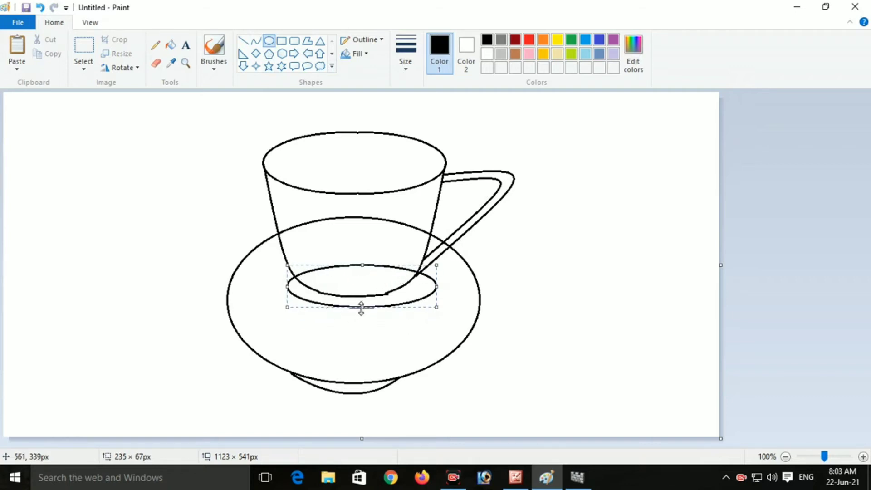
# - Stretch the inner ellipse to about 235 × 94 px and shift it up and left to center it around the cup's base
pyautogui.moveTo(361, 308); pyautogui.dragTo(356, 324)
pyautogui.press('Up')
pyautogui.press('Up')
pyautogui.press('Up')
pyautogui.press('Up')
pyautogui.press('Up')
pyautogui.press('Up')
pyautogui.press('Up')
pyautogui.press('Up')
pyautogui.press('Up')
pyautogui.press('Up')
pyautogui.press('Up')
pyautogui.press('Up')
pyautogui.press('Up')
pyautogui.press('Up')
pyautogui.press('Up')
pyautogui.press('Up')
pyautogui.press('Up')
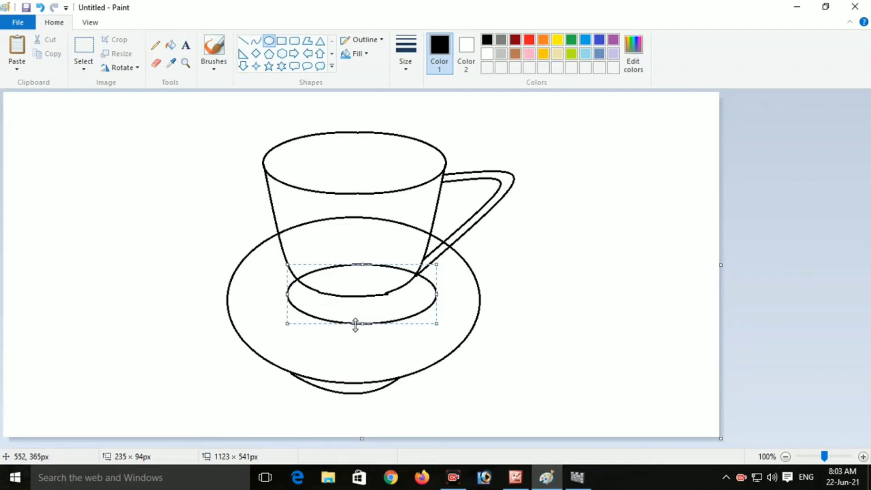
pyautogui.press('Left')
pyautogui.press('Left')
pyautogui.press('Left')
pyautogui.press('Left')
pyautogui.press('Left')
pyautogui.press('Left')
pyautogui.press('Left')
pyautogui.press('Left')
pyautogui.press('Left')
pyautogui.press('Left')
pyautogui.press('Left')
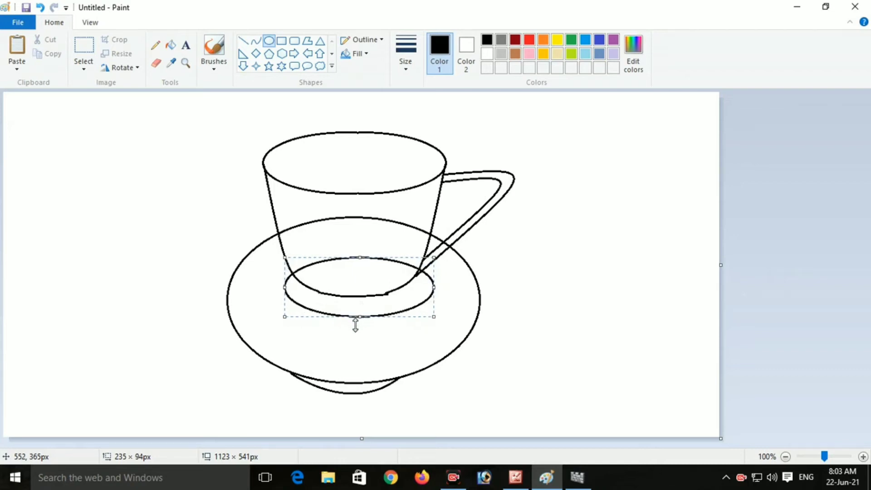
pyautogui.press('Left')
pyautogui.press('Left')
pyautogui.press('Left')
pyautogui.press('Left')
pyautogui.press('Left')
pyautogui.press('Left')
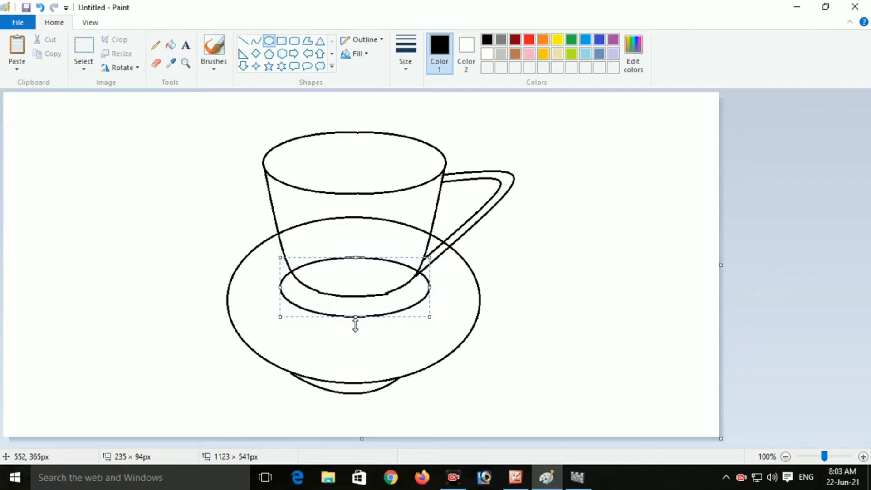
# - Stretch the inner ellipse to about 235 × 121 px and nudge it up around the cup's base
pyautogui.moveTo(355, 325); pyautogui.dragTo(355, 334)
pyautogui.press('Up')
pyautogui.press('Up')
pyautogui.press('Up')
pyautogui.press('Up')
pyautogui.press('Up')
pyautogui.press('Up')
pyautogui.press('Up')
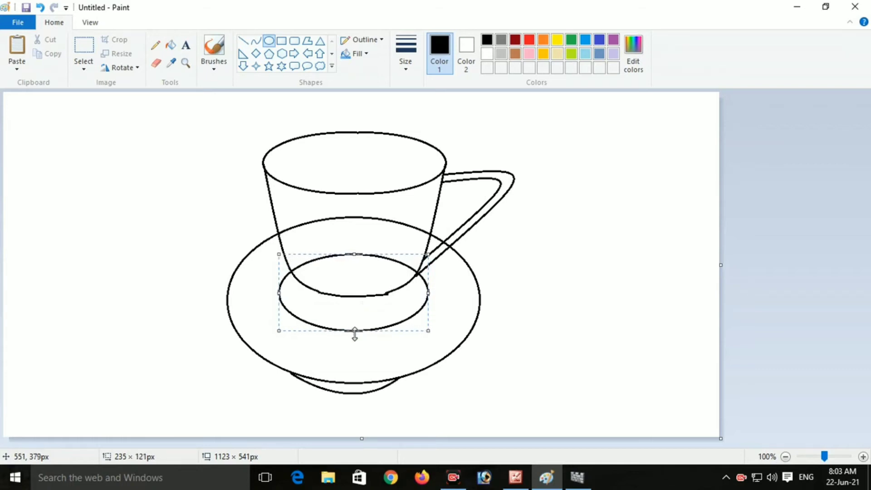
# - Move the saucer's inner ellipse up around the cup's base and narrow it to about 203 × 121 px
pyautogui.press('Up')
pyautogui.press('Up')
pyautogui.press('Up')
pyautogui.press('Up')
pyautogui.press('Up')
pyautogui.press('Up')
pyautogui.press('Up')
pyautogui.press('Up')
pyautogui.press('Up')
pyautogui.press('Up')
pyautogui.press('Up')
pyautogui.press('Up')
pyautogui.press('Up')
pyautogui.press('Up')
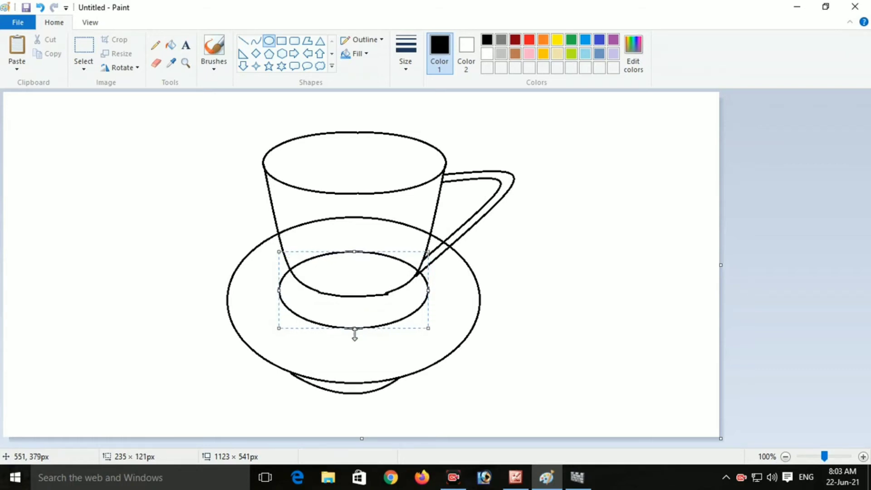
pyautogui.press('Up')
pyautogui.press('Up')
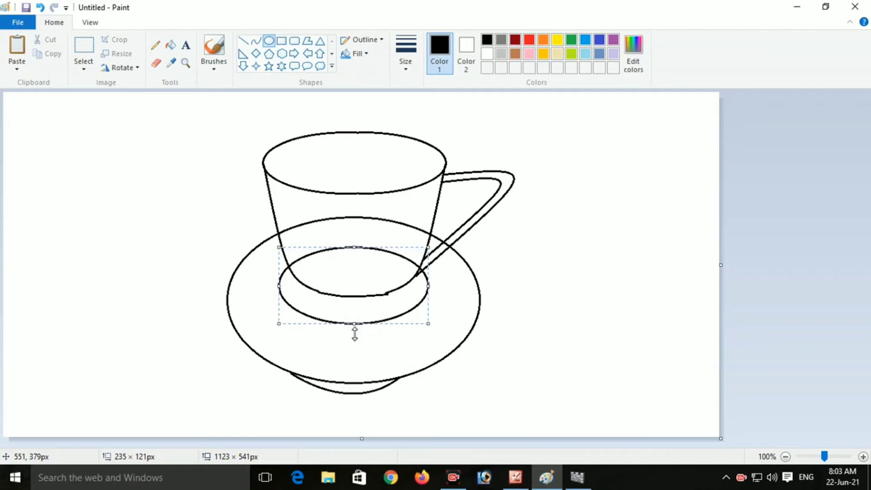
pyautogui.moveTo(426, 288); pyautogui.dragTo(415, 289)
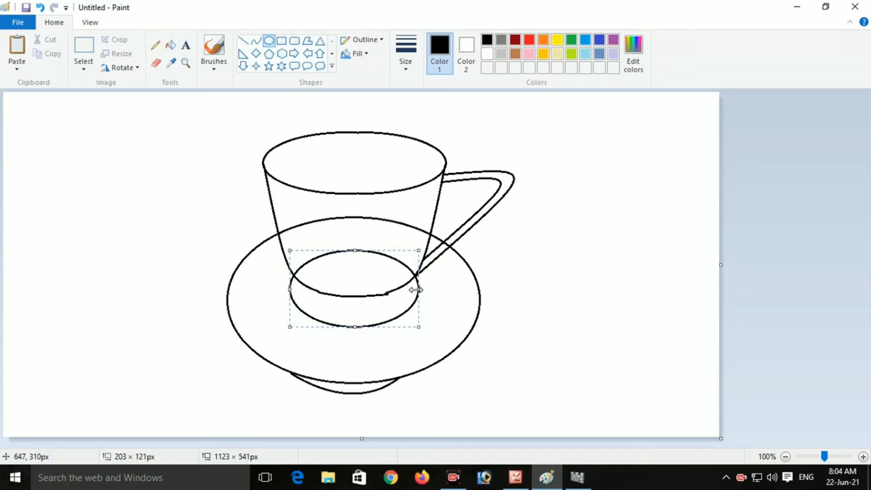
pyautogui.click(556, 225)
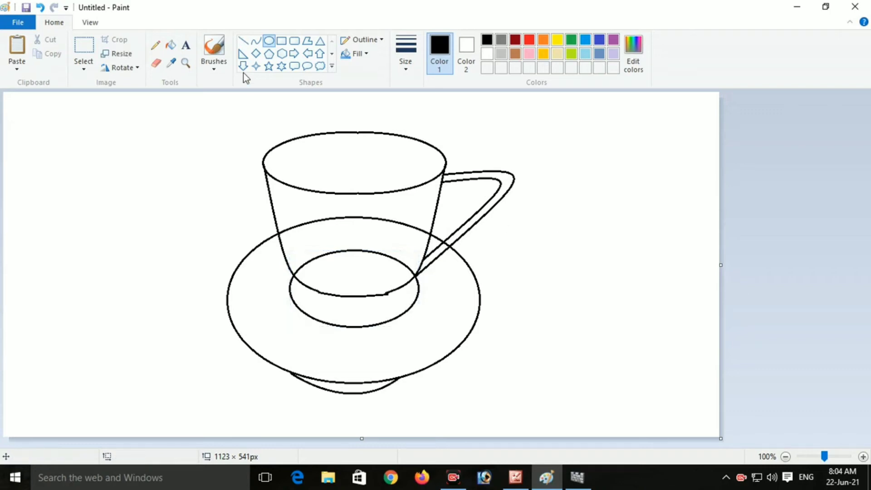
# - Erase the inner ellipse's outline inside the cup and draw the cup's foot as a downward-bowed curve about 114 px wide under its base
pyautogui.click(156, 63)
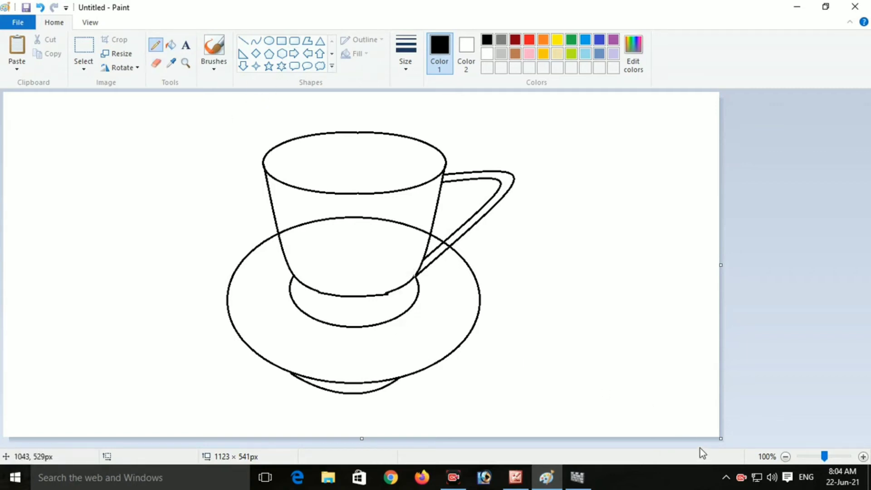
pyautogui.click(256, 40)
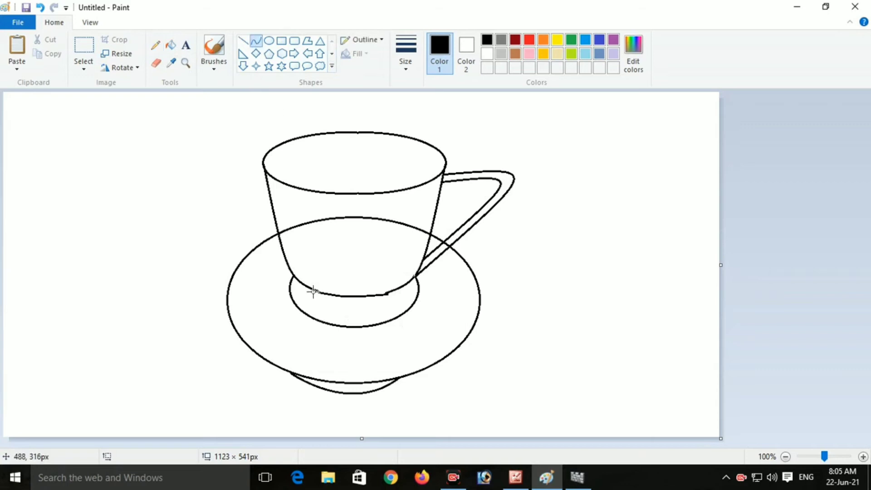
pyautogui.moveTo(317, 292); pyautogui.dragTo(329, 295)
pyautogui.moveTo(358, 296); pyautogui.dragTo(392, 291)
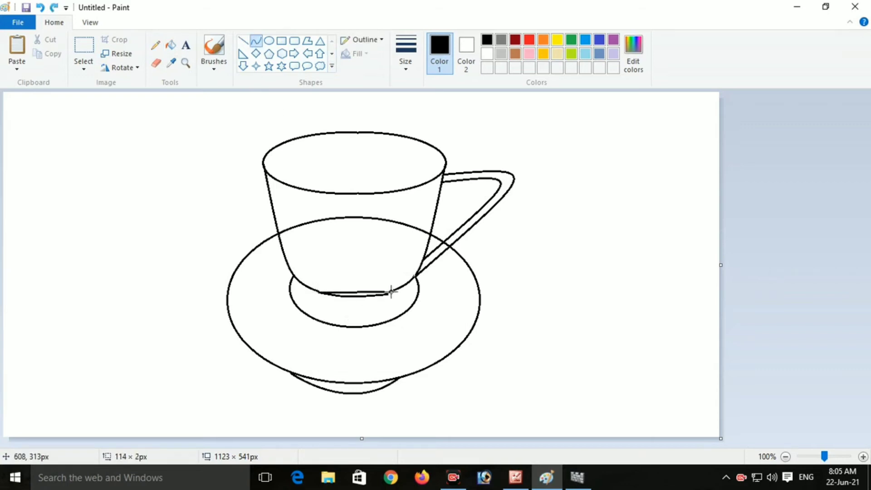
pyautogui.moveTo(334, 292); pyautogui.dragTo(381, 306)
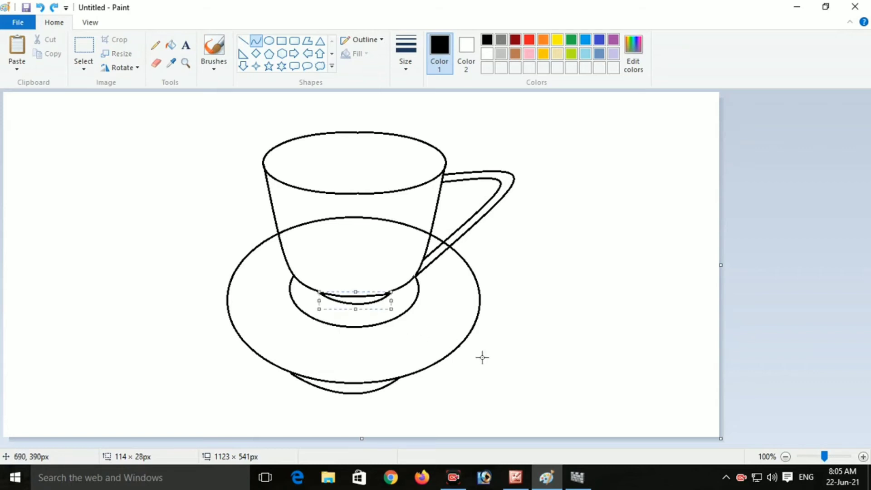
pyautogui.click(625, 363)
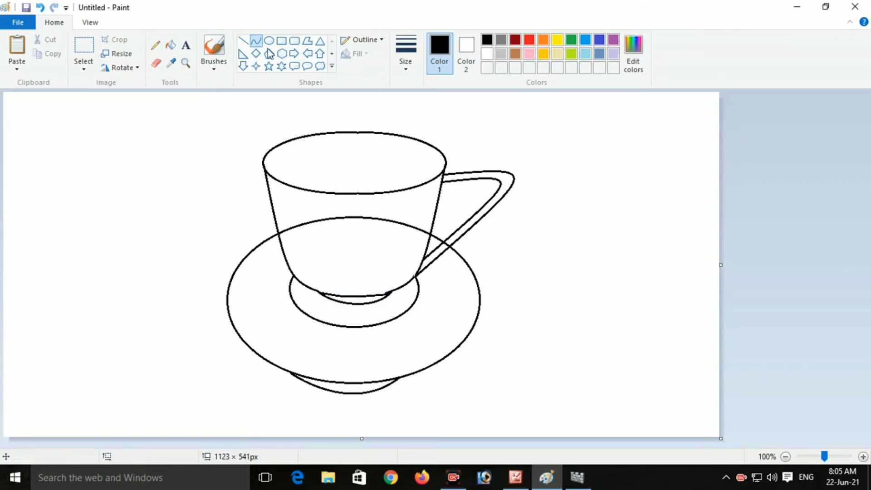
# - Delete the part of the saucer's outline that crosses the cup's body and erase the leftover bit at the cup's side
pyautogui.click(85, 48)
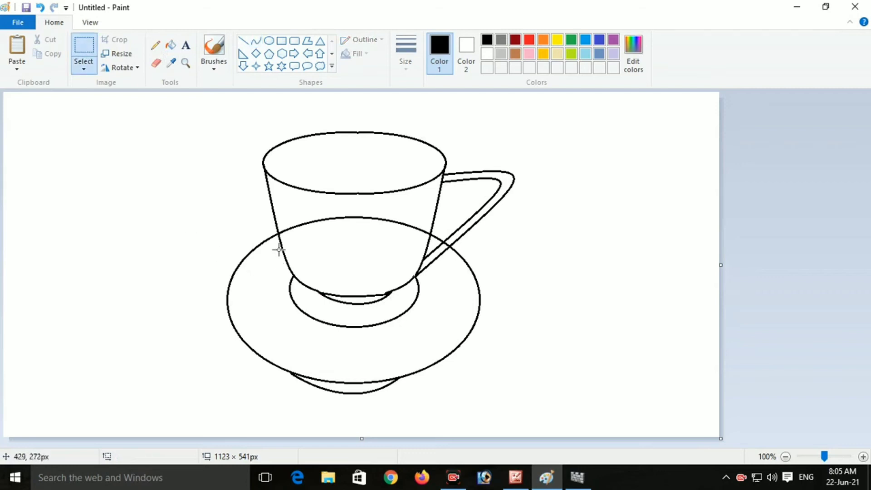
pyautogui.moveTo(280, 212); pyautogui.dragTo(428, 237)
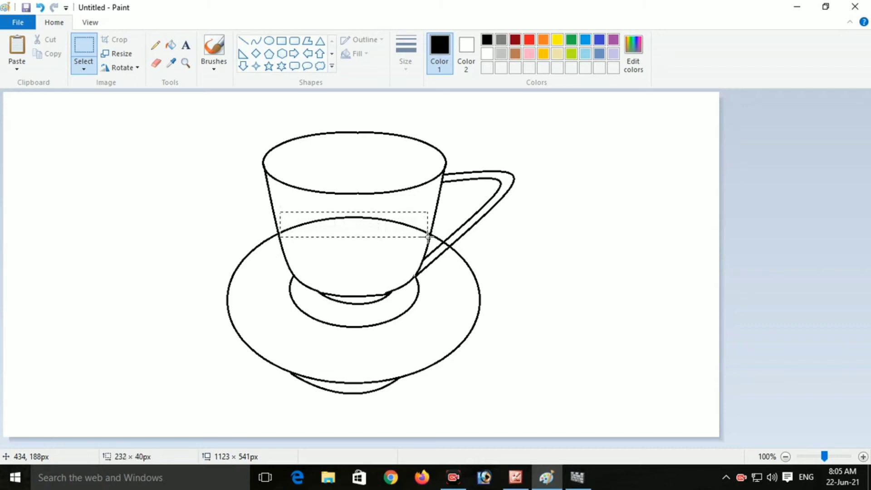
pyautogui.press('Delete')
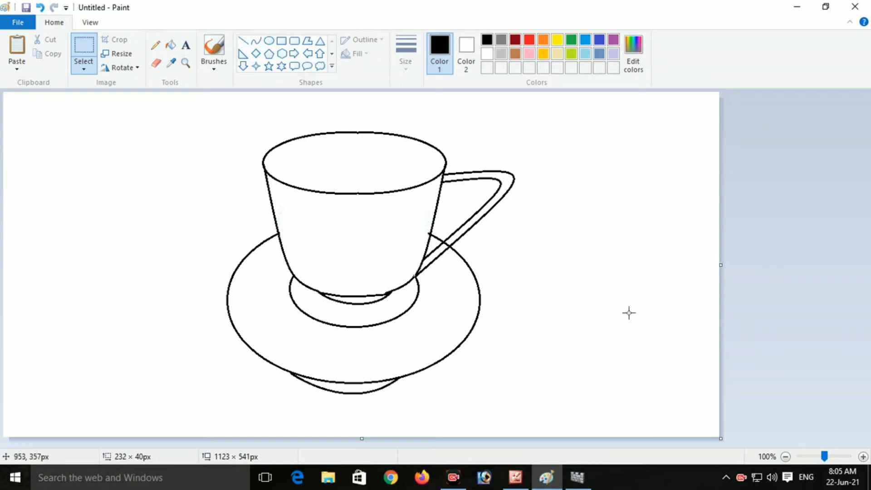
pyautogui.click(156, 63)
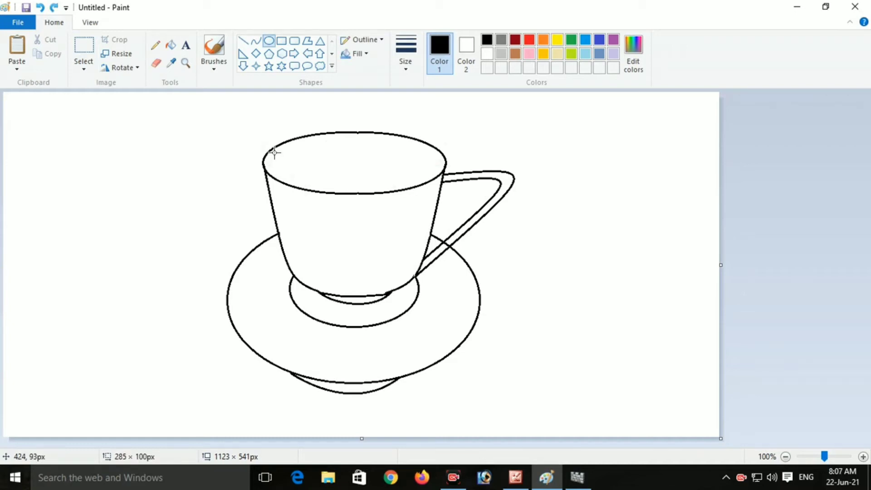
# - Draw a second ellipse about 285 × 107 px just below the cup's rim and nudge it slightly up and left
pyautogui.moveTo(274, 155); pyautogui.dragTo(442, 167)
pyautogui.moveTo(354, 196); pyautogui.dragTo(358, 206)
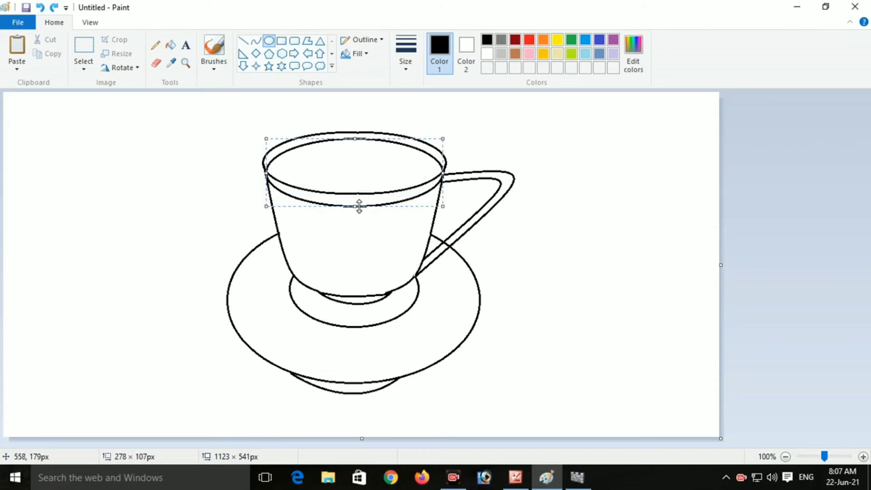
pyautogui.moveTo(437, 174); pyautogui.dragTo(448, 173)
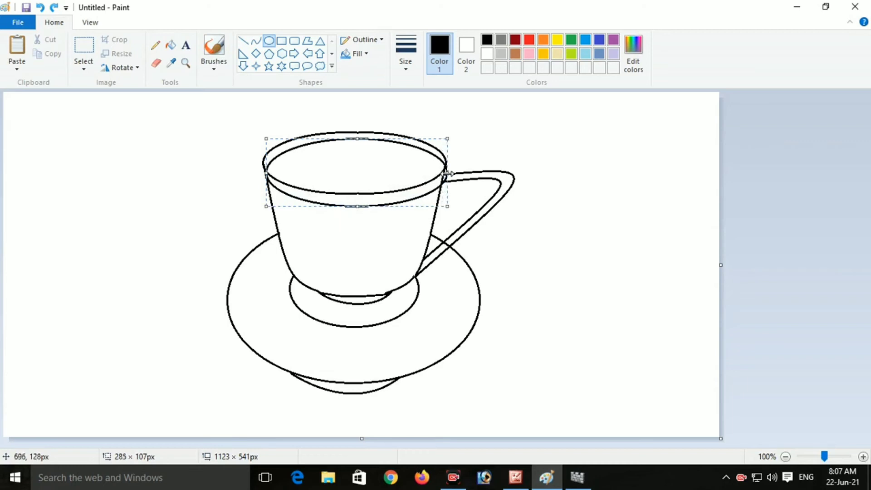
pyautogui.press('Left')
pyautogui.press('Up')
pyautogui.press('Up')
pyautogui.press('Up')
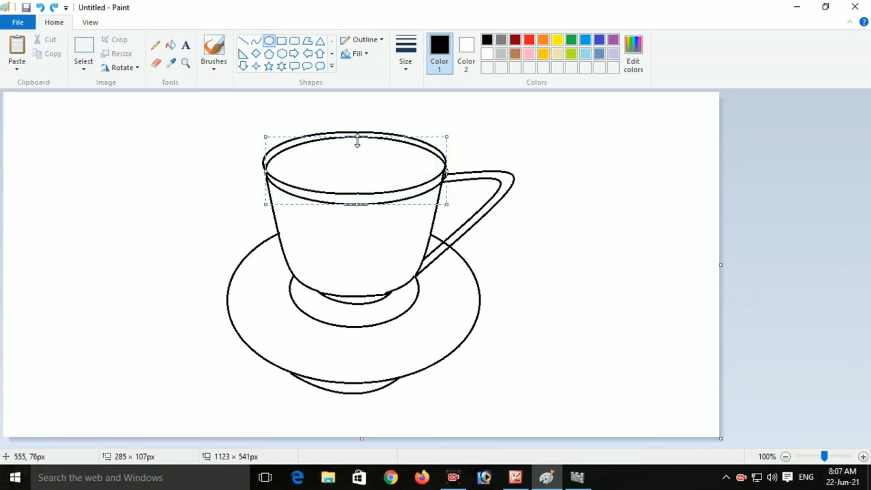
# - Shorten the second rim ellipse to about 285 × 100 px and erase the saucer's outline where it crosses the handle
pyautogui.moveTo(358, 141); pyautogui.dragTo(358, 141)
pyautogui.press('Up')
pyautogui.press('Up')
pyautogui.press('Up')
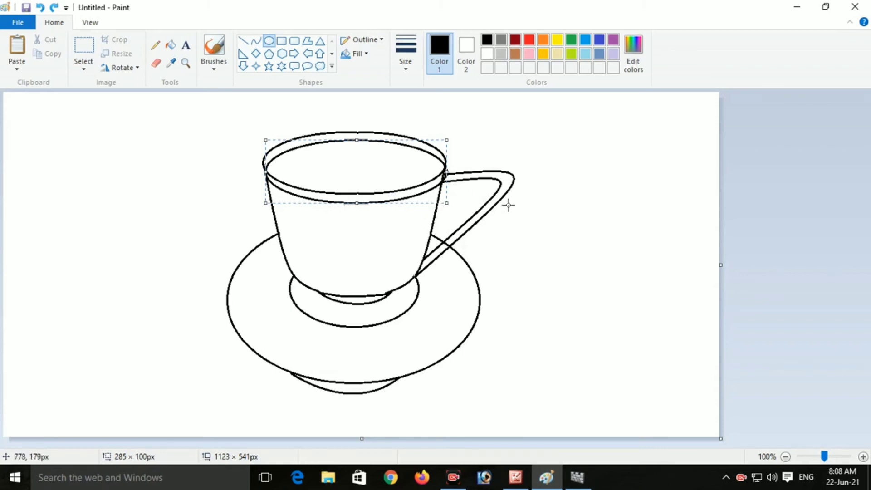
pyautogui.click(561, 212)
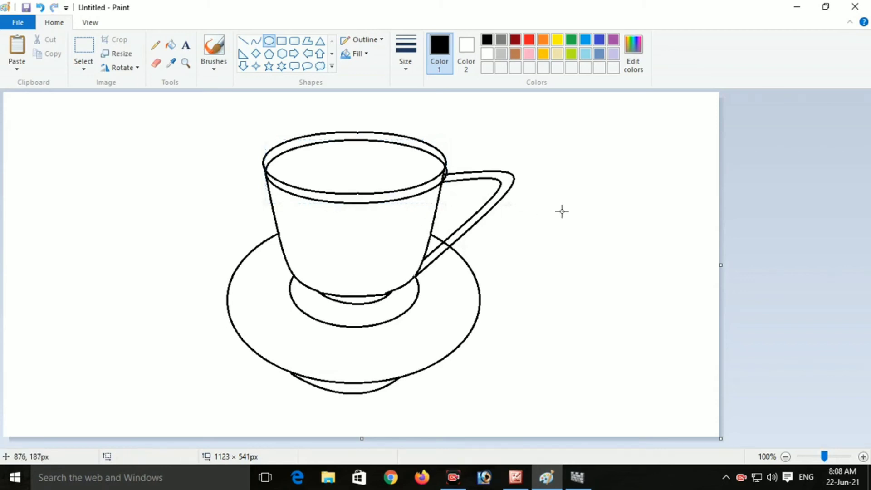
pyautogui.click(156, 63)
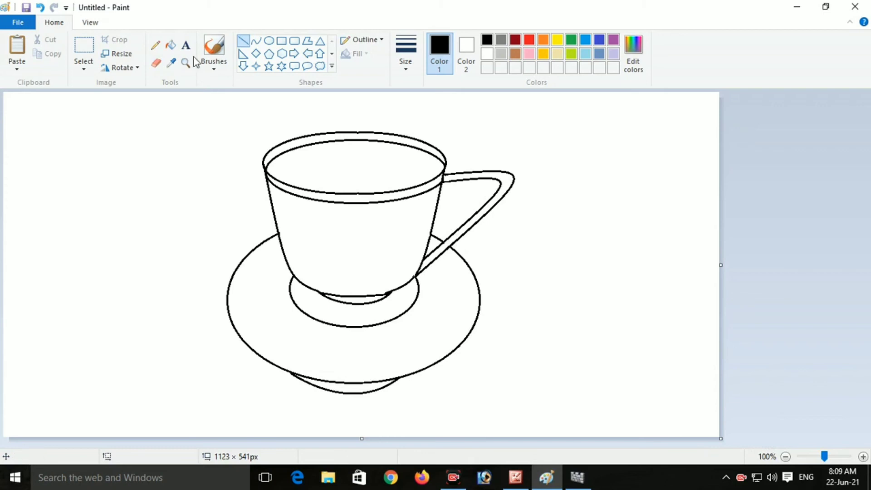
# - Fill the saucer's outer area and the cup's foot with dark gray
pyautogui.click(171, 45)
pyautogui.click(502, 44)
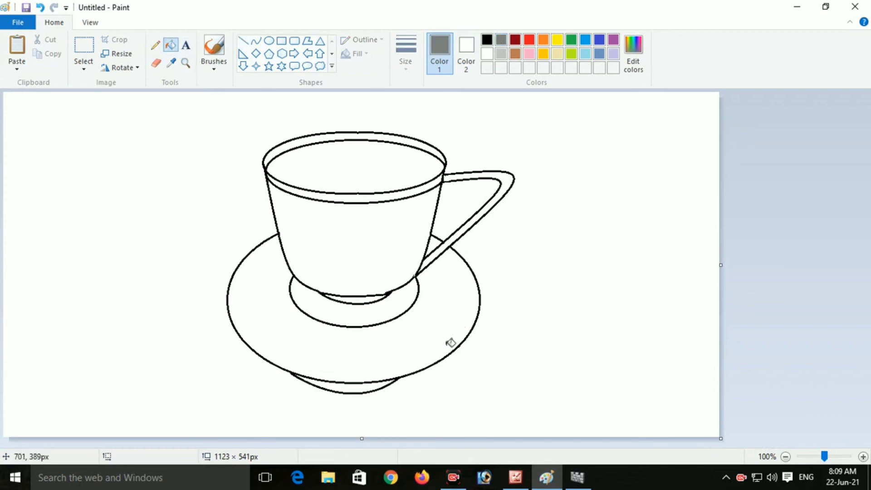
pyautogui.click(377, 346)
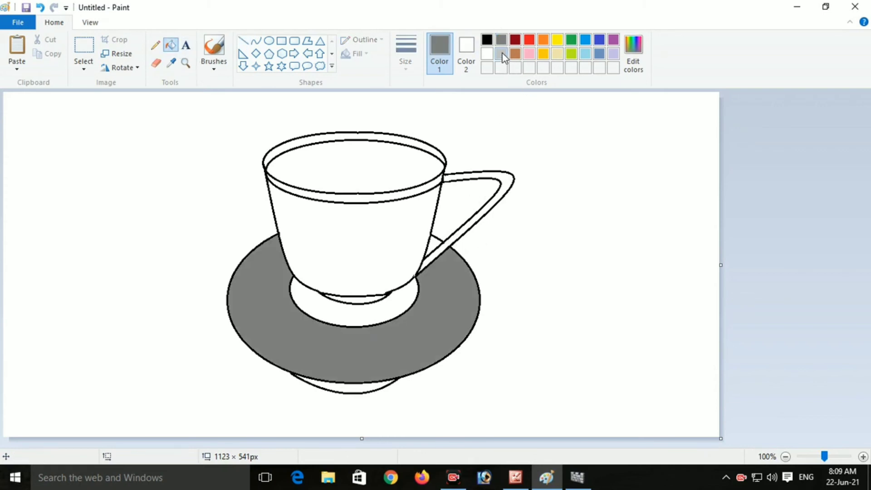
pyautogui.click(362, 298)
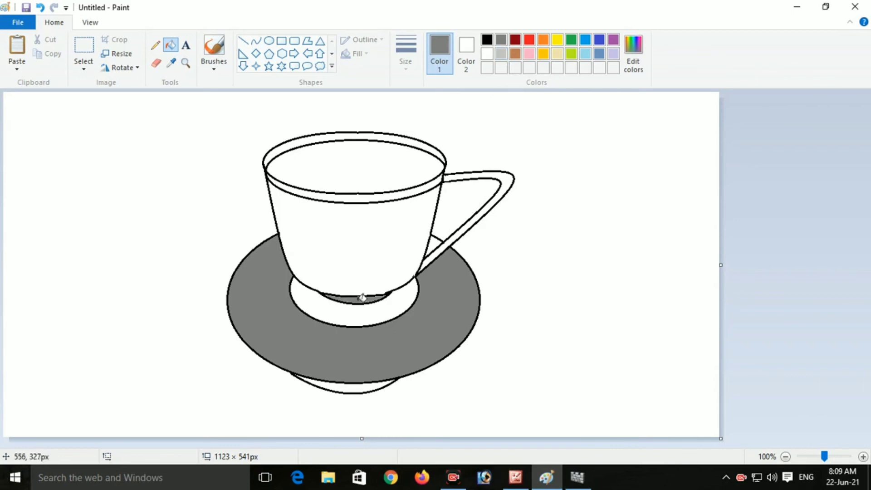
# - Fill the saucer's inner ring and the saucer's foot with light gray
pyautogui.click(503, 52)
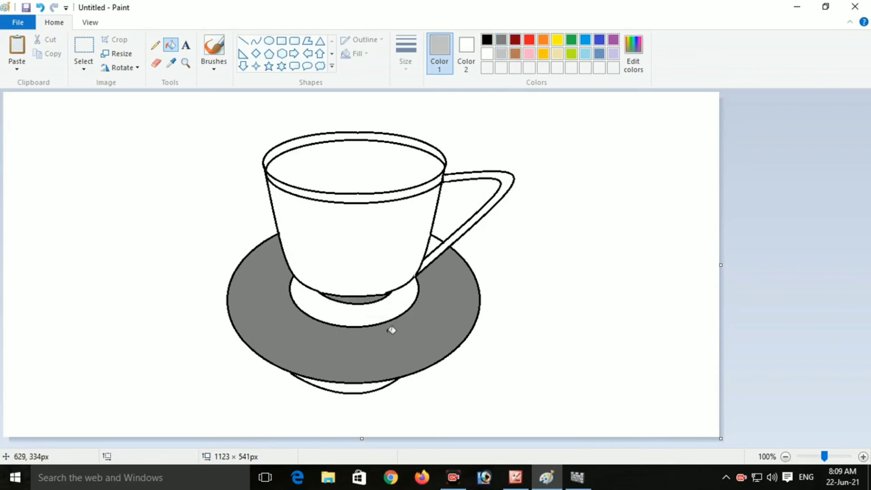
pyautogui.click(350, 311)
pyautogui.click(355, 388)
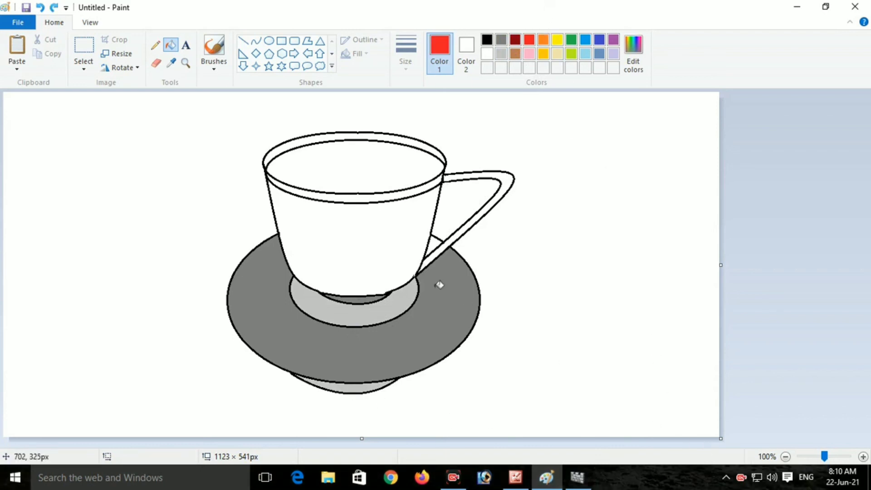
# - Fill the cup's body with red and recolor it yellow
pyautogui.click(361, 250)
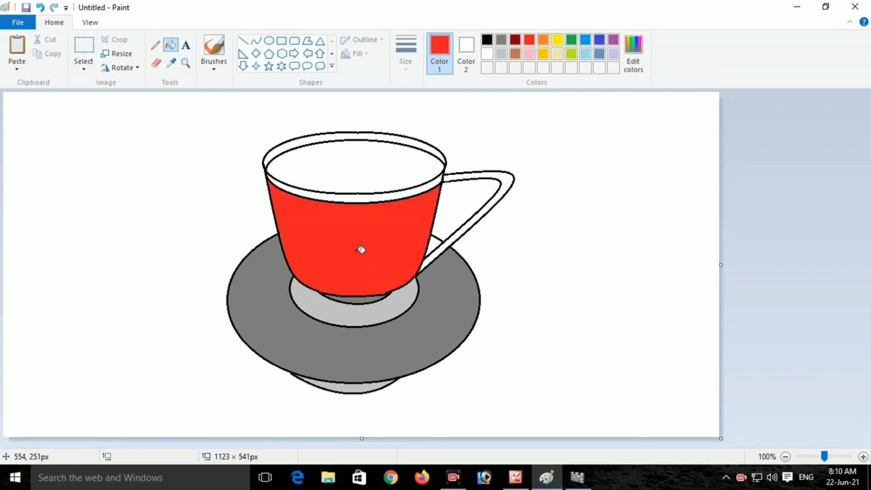
pyautogui.click(557, 40)
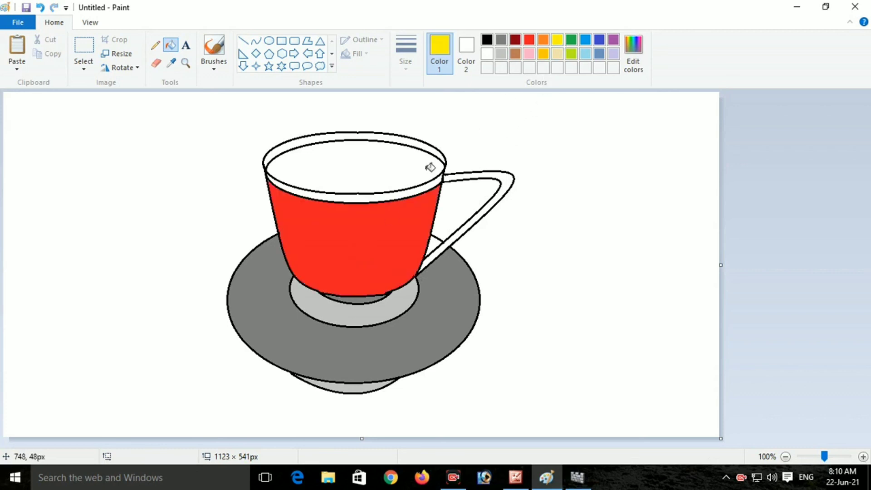
pyautogui.click(395, 222)
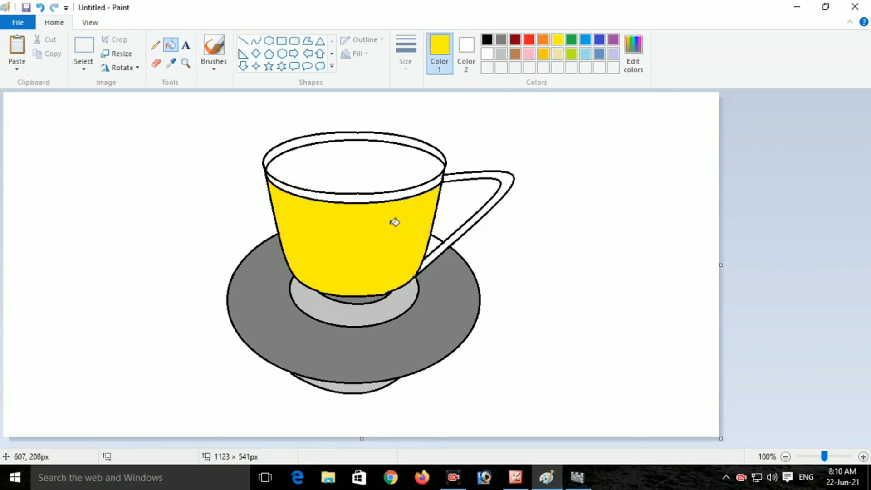
# - Fill the front and back bands of the cup's rim and the handle with red
pyautogui.click(544, 41)
pyautogui.click(528, 40)
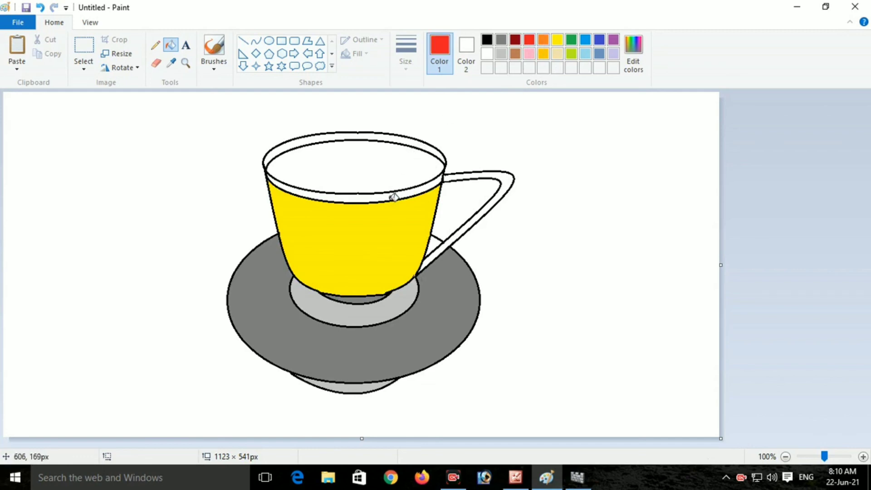
pyautogui.click(391, 196)
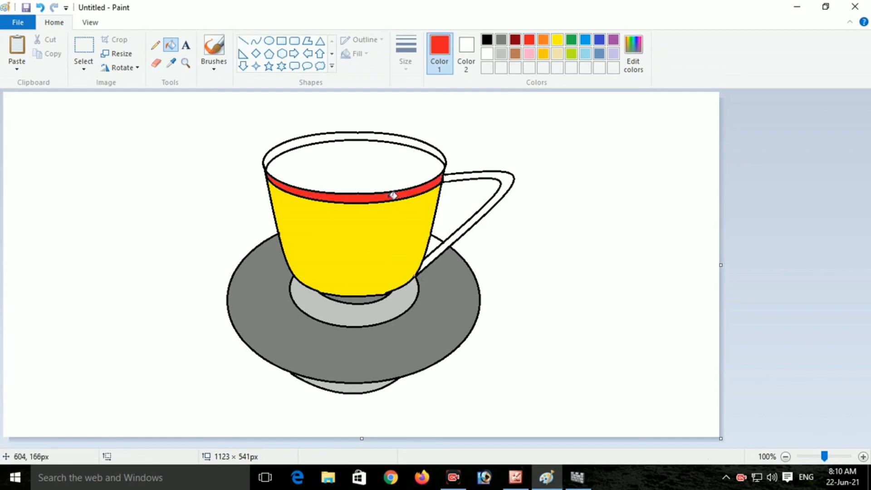
pyautogui.click(509, 179)
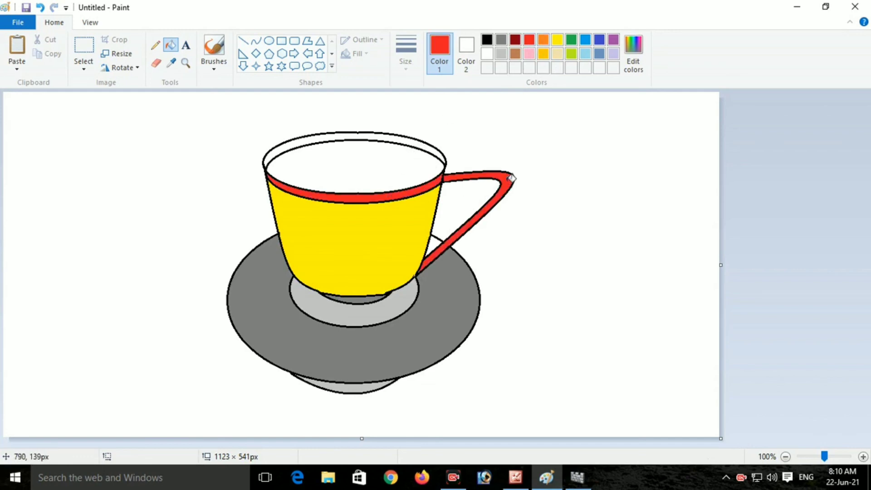
pyautogui.click(399, 136)
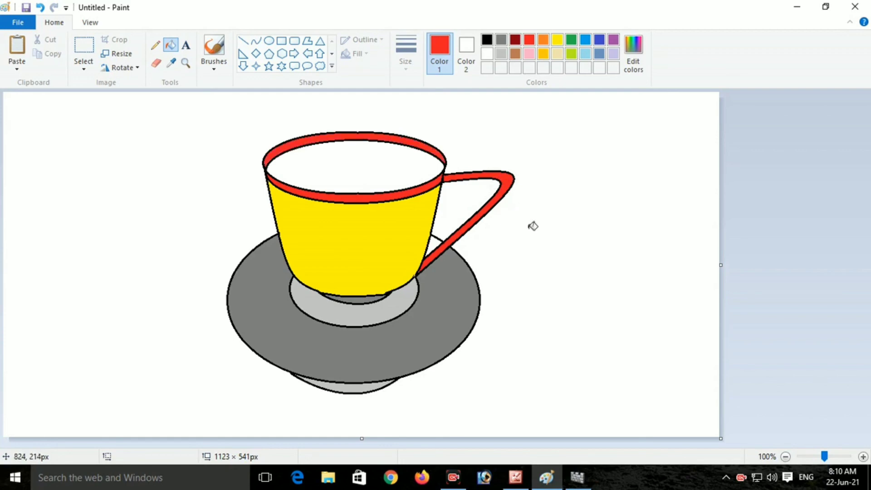
# - Fill the cup's opening with brown and the small saucer gap between the cup and the handle with dark gray
pyautogui.click(517, 56)
pyautogui.click(356, 163)
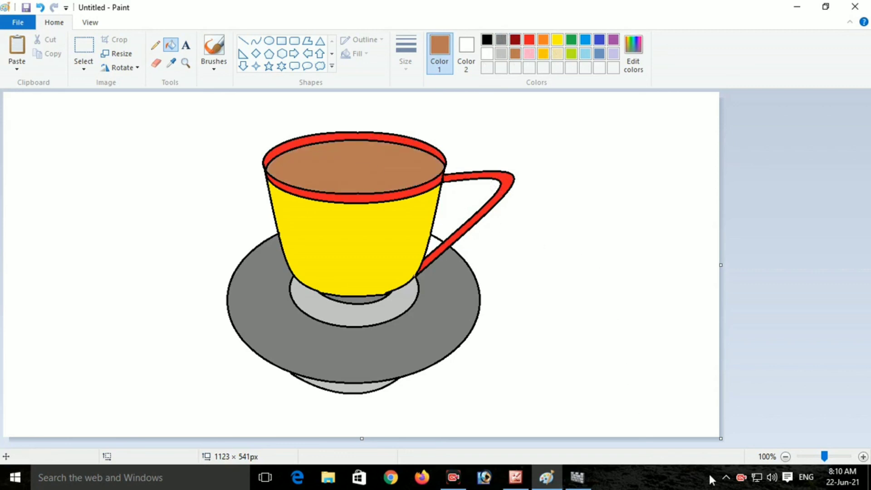
pyautogui.click(501, 41)
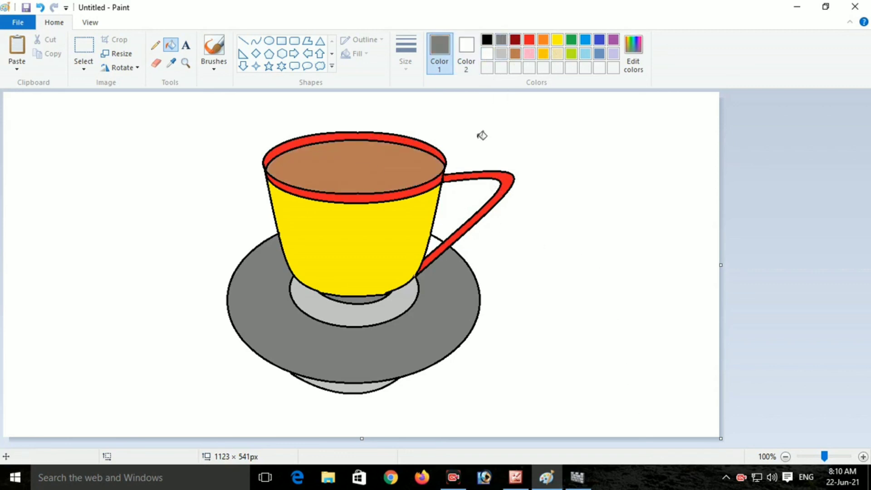
pyautogui.click(441, 244)
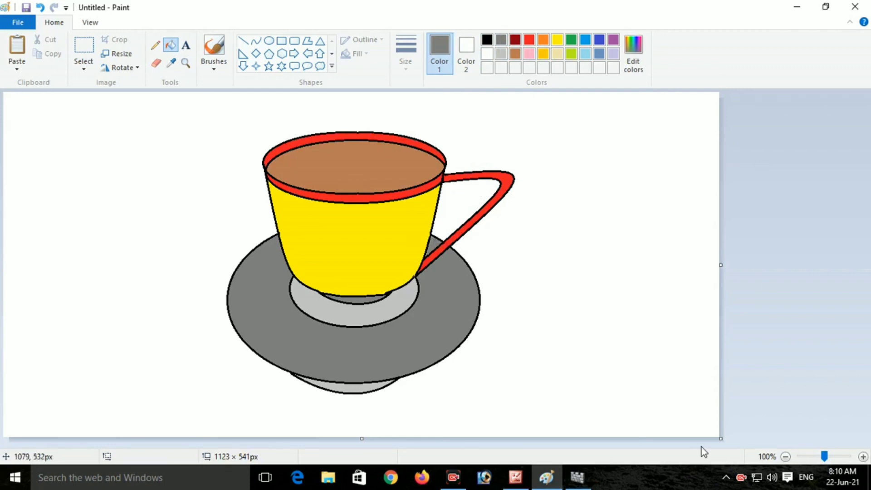